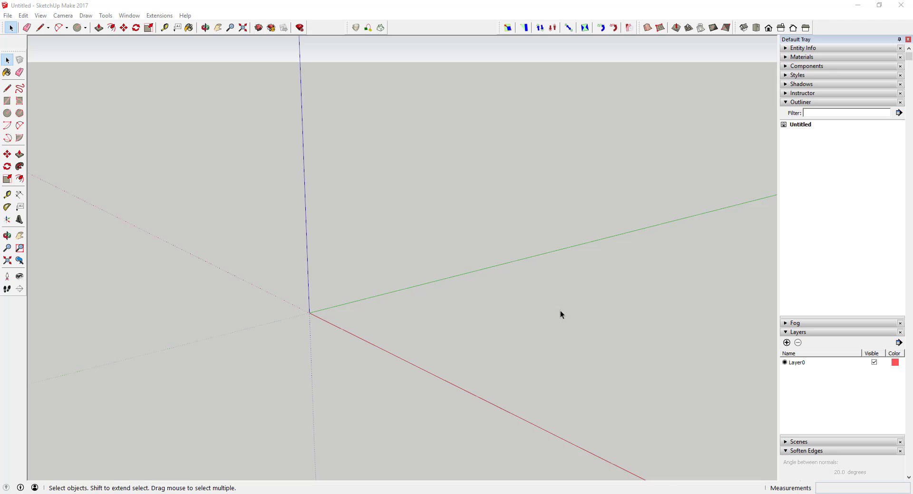
Draw a 12-sided circle with a 2'6" radius on the ground plane, centred on the origin with a vertex on the red axis
middle_click_drag(560, 315, 438, 346)
middle_click_drag(593, 303, 430, 326)
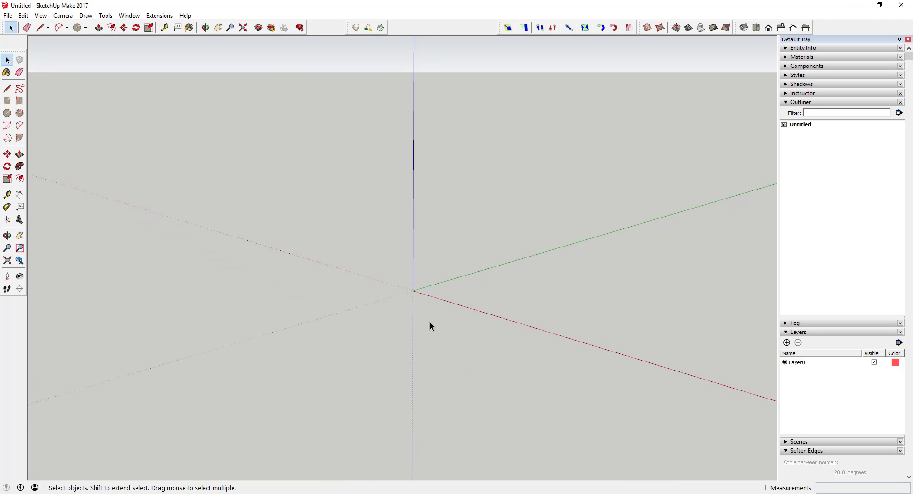
scroll(430, 324, "up", 2)
scroll(497, 294, "up", 3)
middle_click_drag(408, 288, 406, 329)
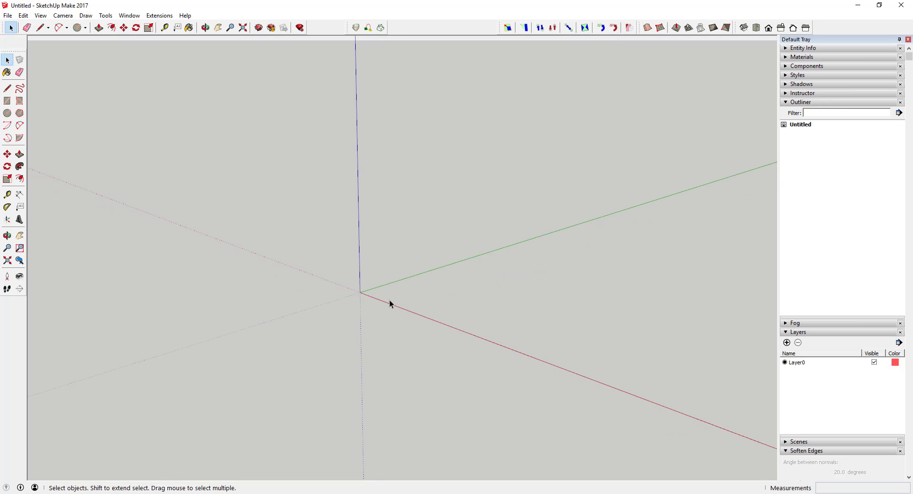
key("c")
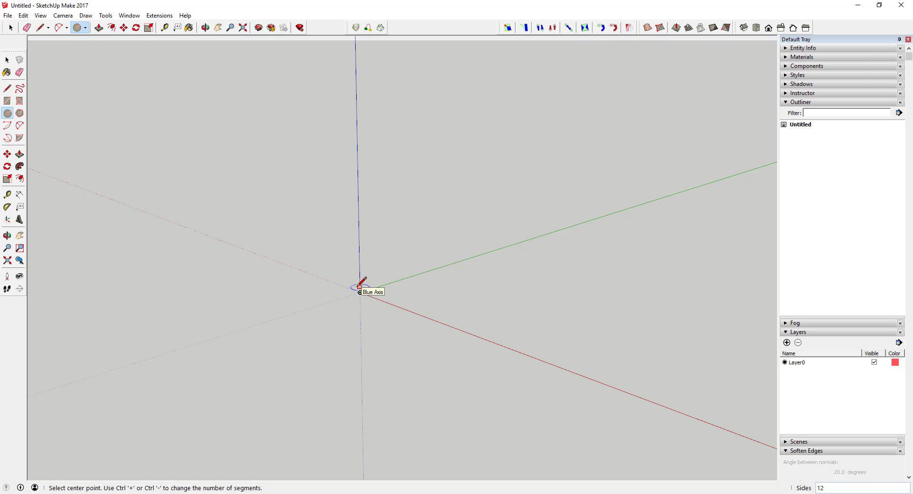
type("24")
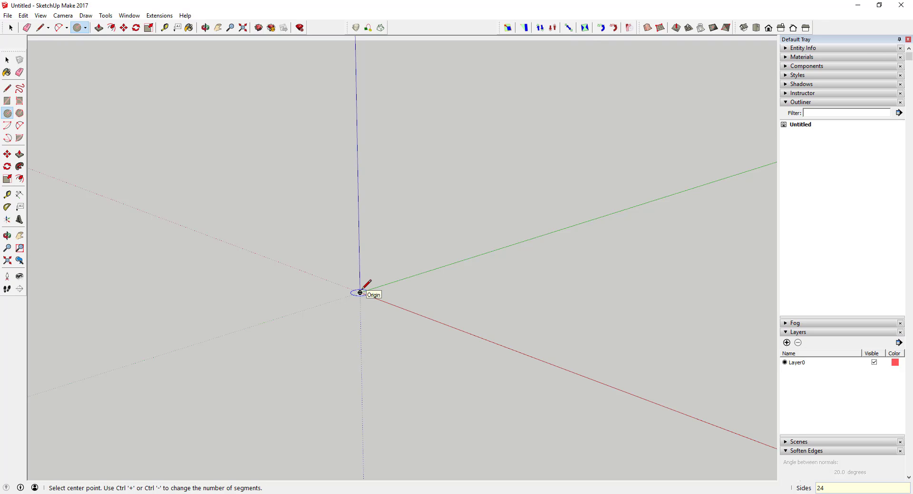
type("8")
left_click(360, 293)
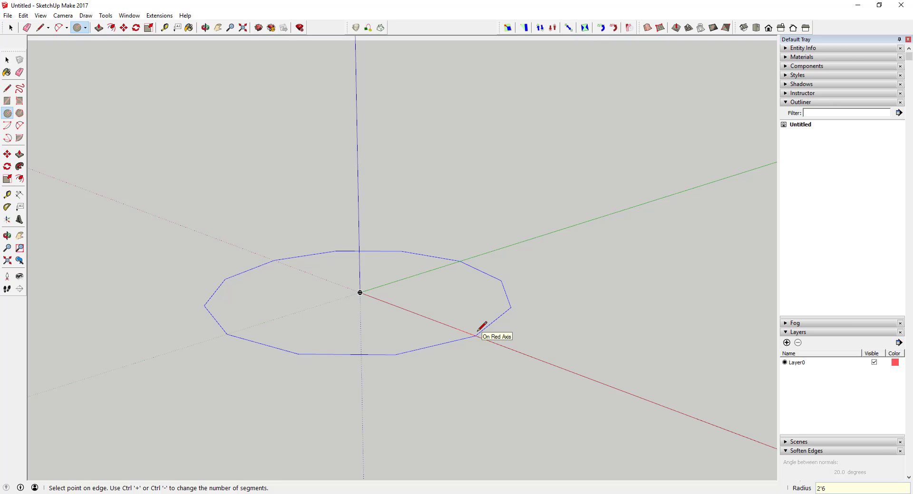
left_click(476, 332)
key("space")
Draw two lines from the circle's centre to two adjacent vertices, outlining one wedge beside the red axis
middle_click_drag(473, 325, 395, 319)
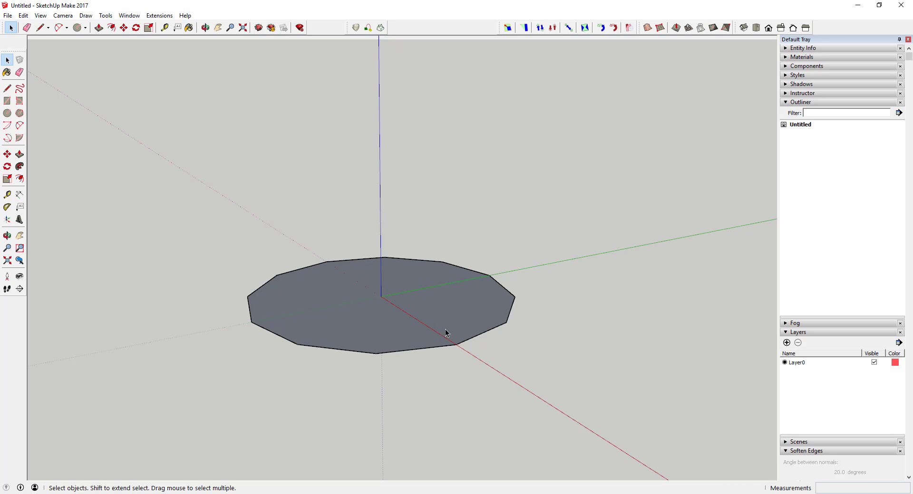
key("l")
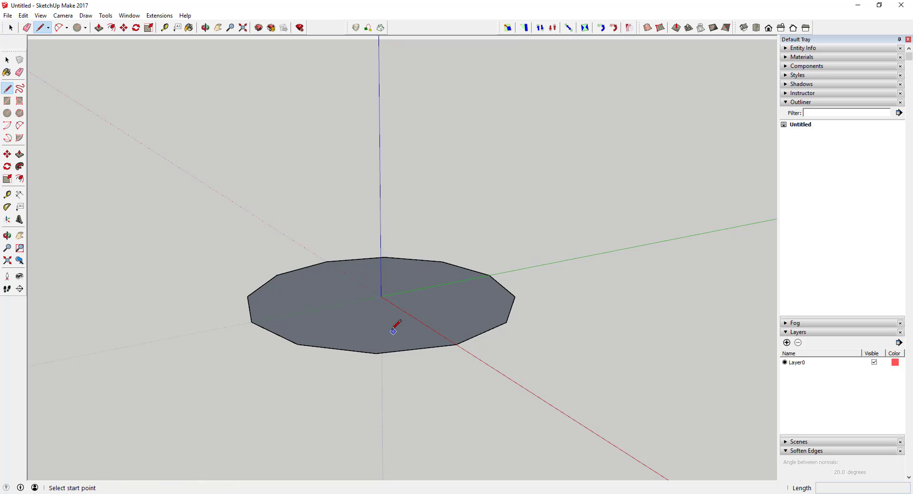
left_click(381, 296)
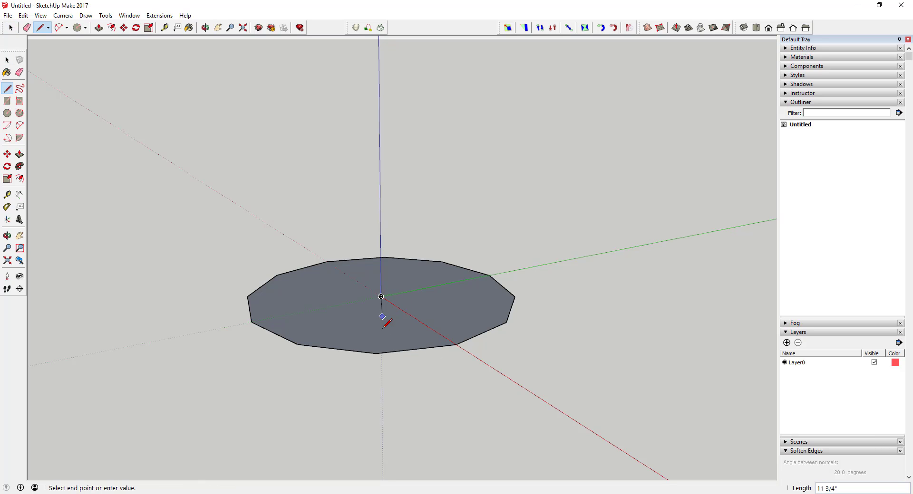
left_click(375, 353)
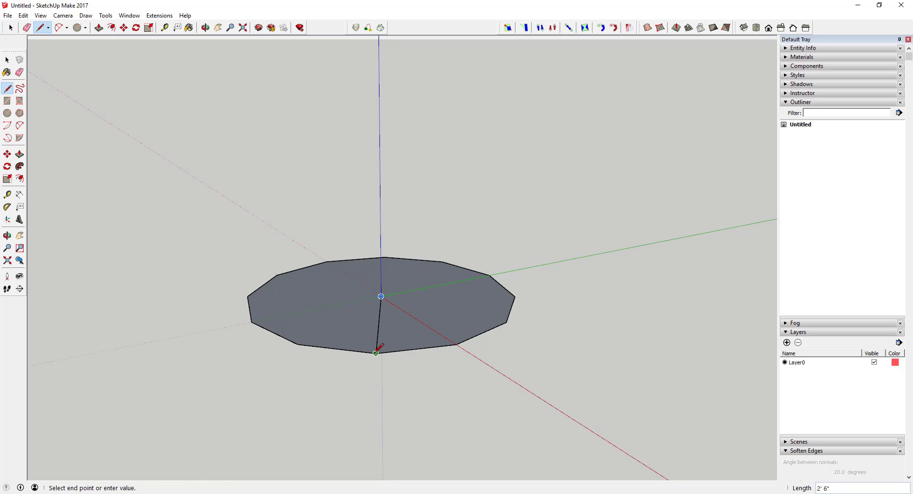
left_click(381, 296)
left_click(381, 297)
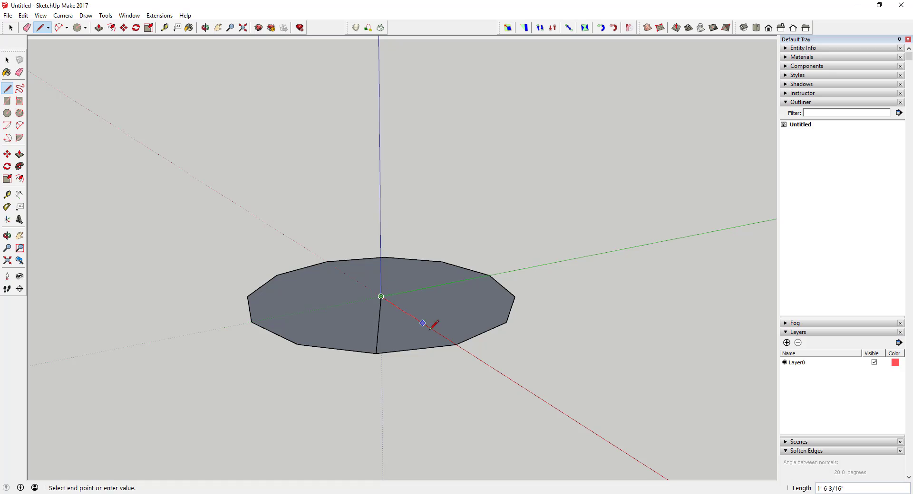
left_click(456, 344)
Erase the rest of the circle so that only the triangular wedge is left
key("space")
left_click(406, 347)
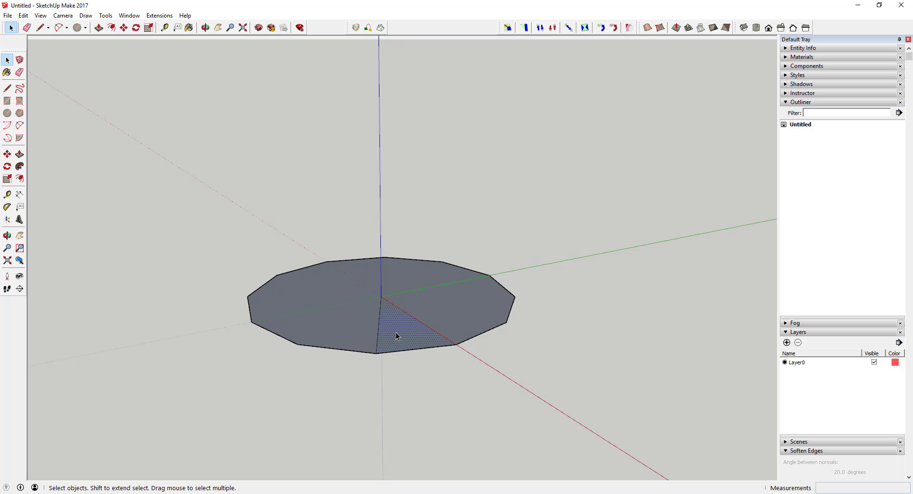
key("e")
left_click(358, 350)
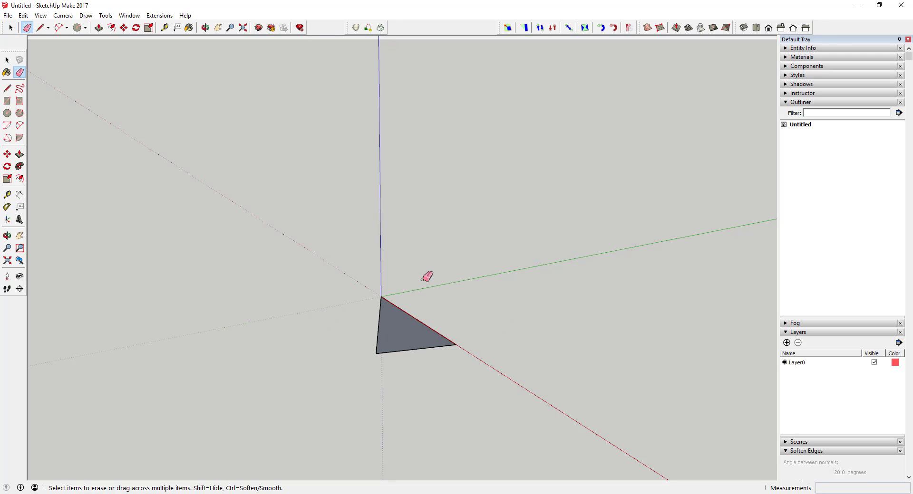
key("space")
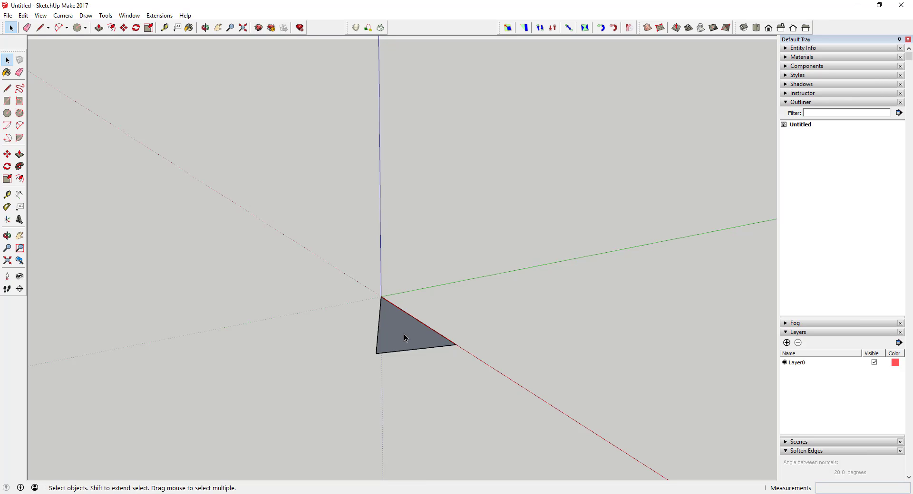
Make the whole triangular wedge a component named Stair
left_click_drag(290, 255, 549, 404)
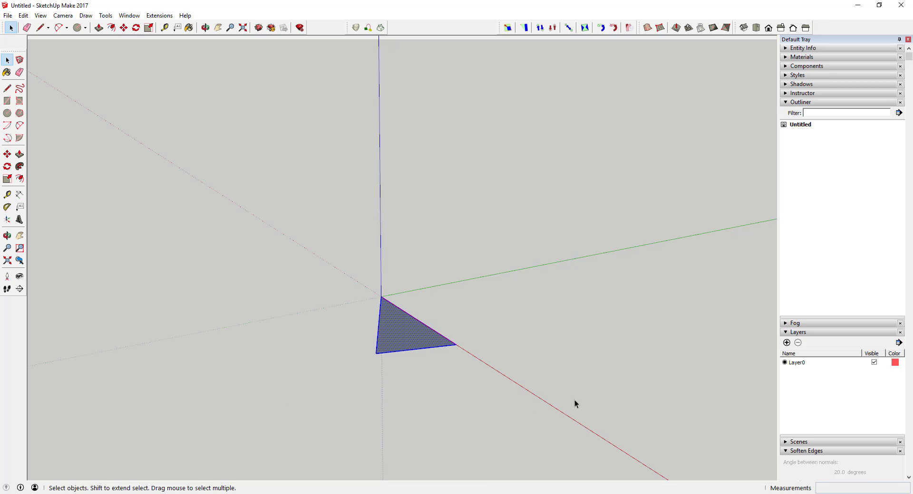
right_click(403, 332)
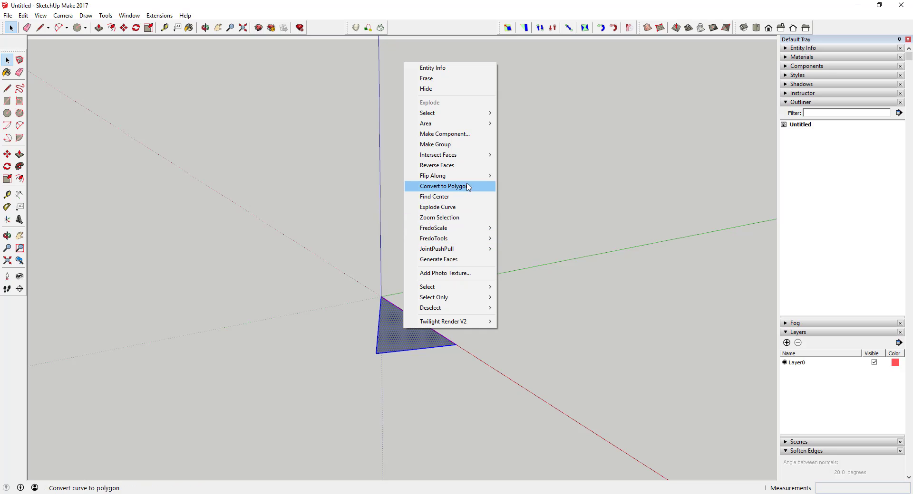
left_click(444, 133)
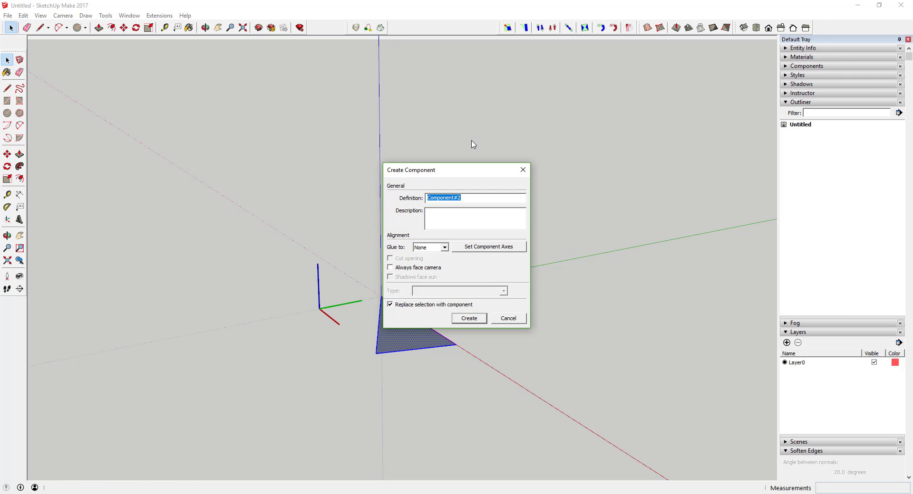
type("Stair")
left_click(470, 319)
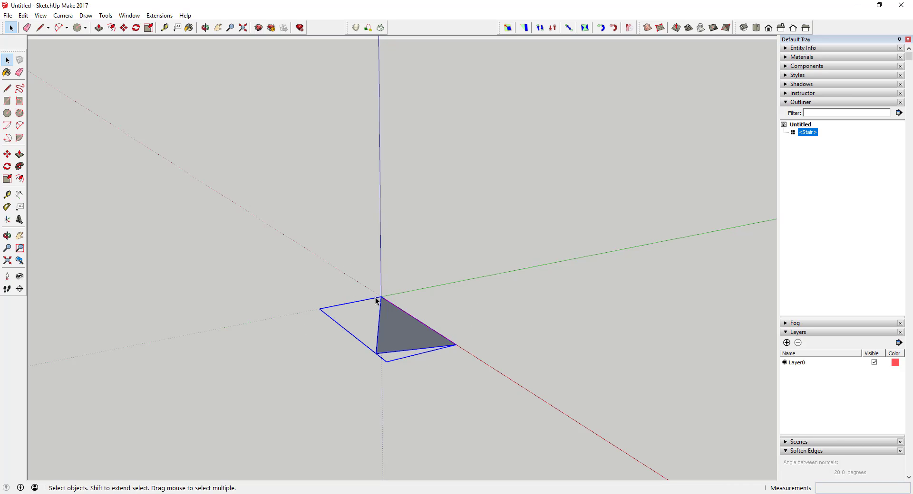
Rotate a copy of the Stair wedge about the origin into the adjacent position and multiply it x11 to complete the circle
key("q")
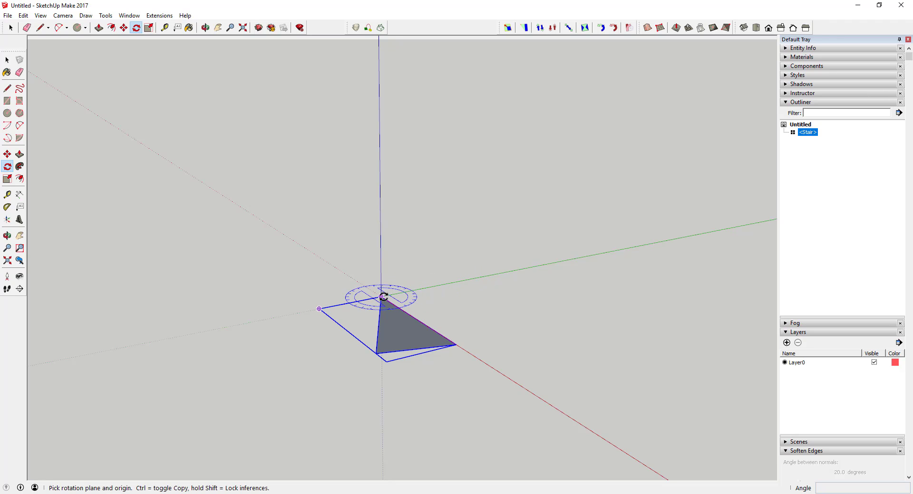
left_click(381, 297)
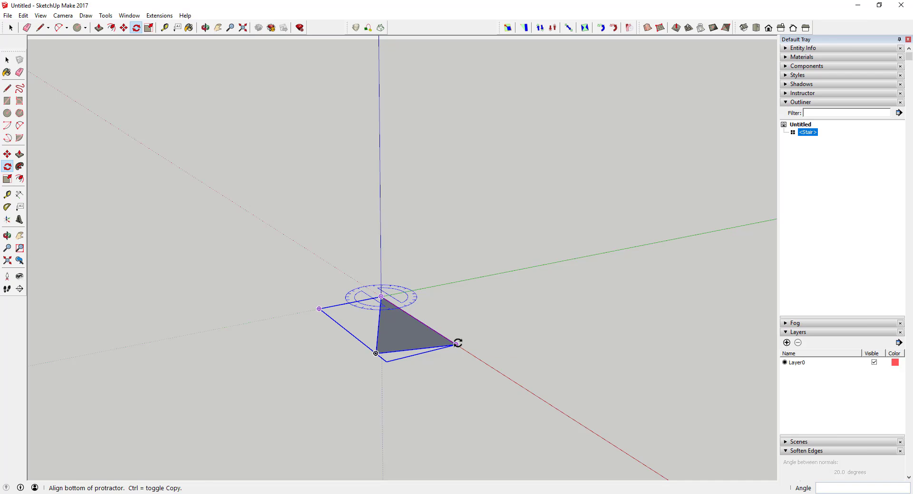
left_click(457, 344)
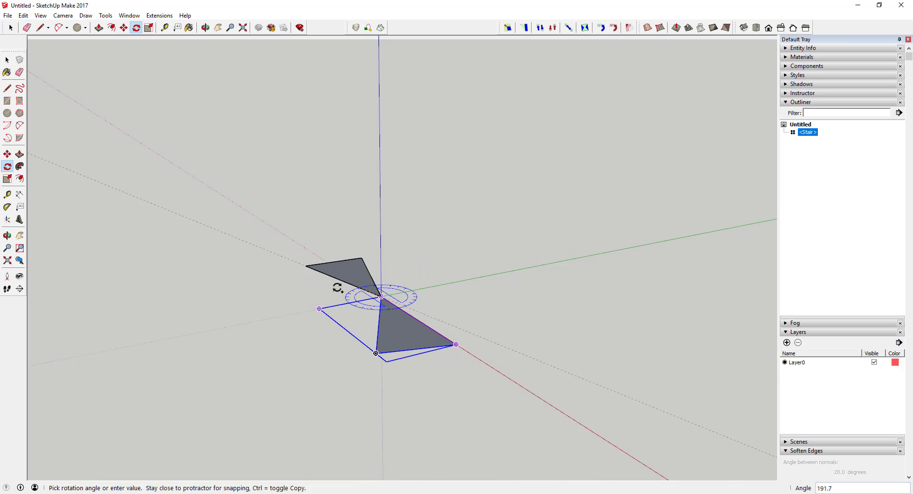
left_click(376, 353)
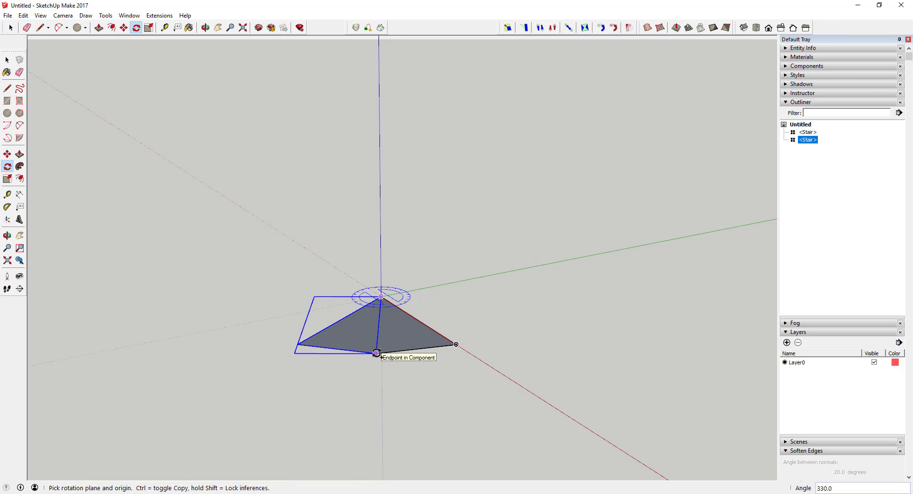
type("x11")
key("Return")
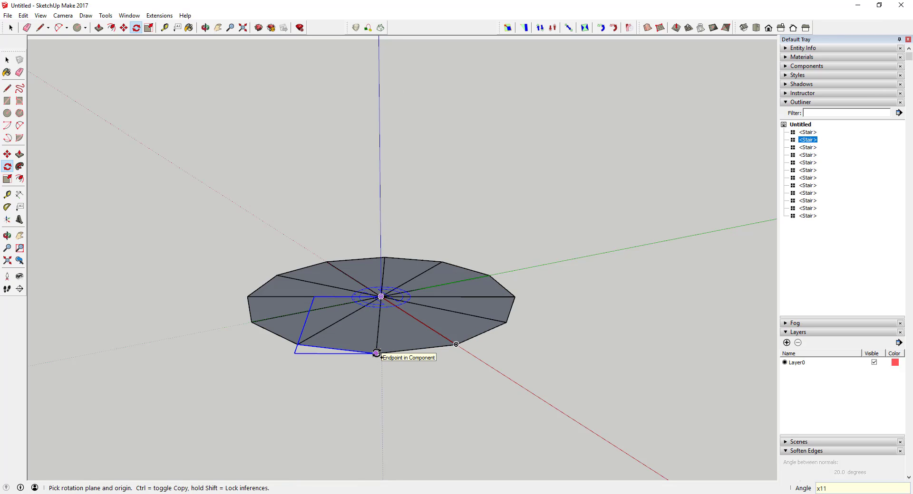
key("space")
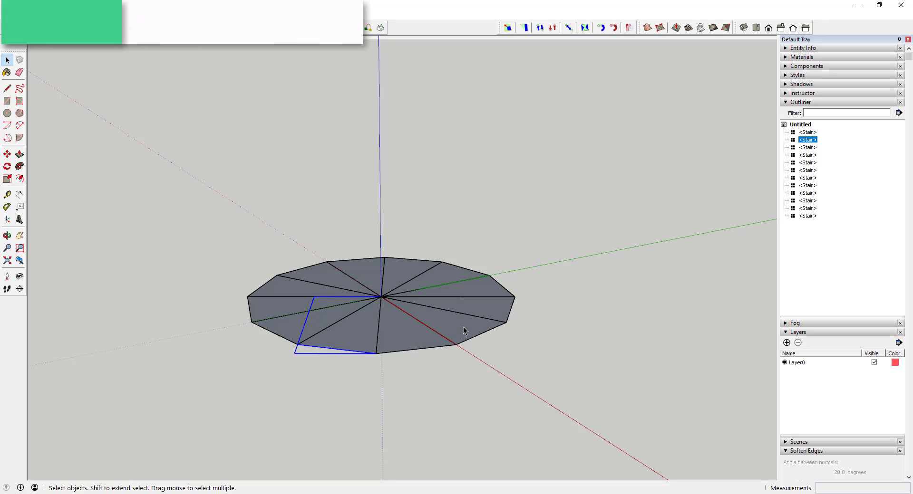
Inside the Stair component, pull the wedge face up 8" and close the component
double_click(408, 335)
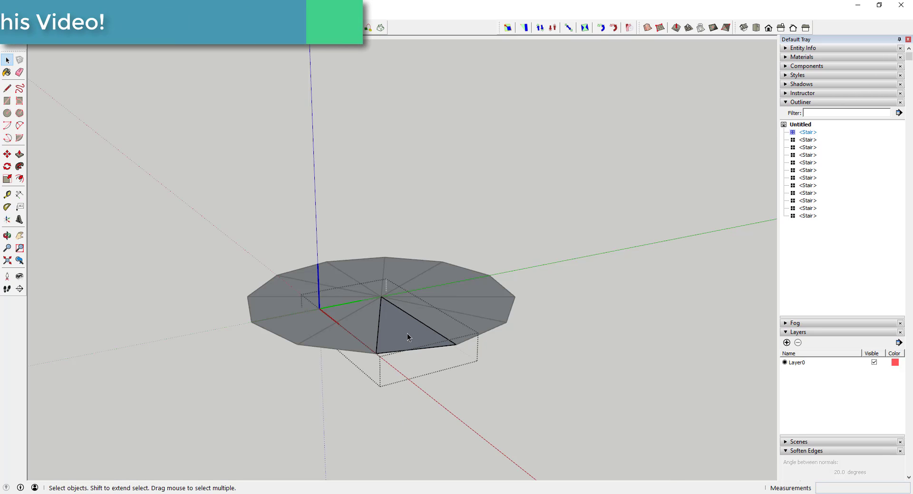
key("p")
left_click_drag(412, 317, 398, 300)
key("space")
key("p")
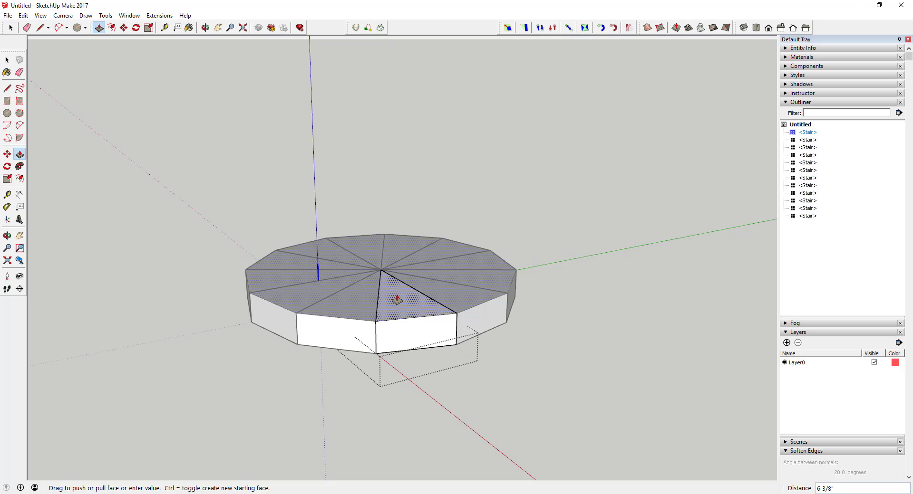
type("8")
key("Return")
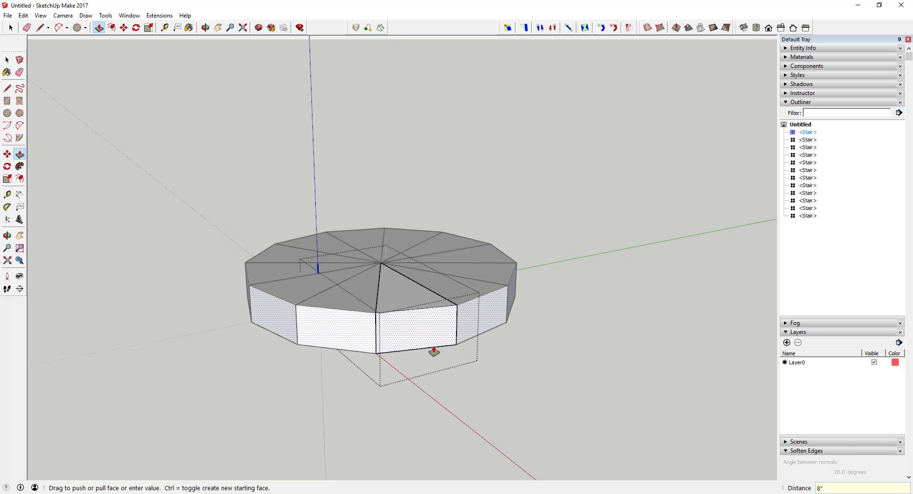
key("space")
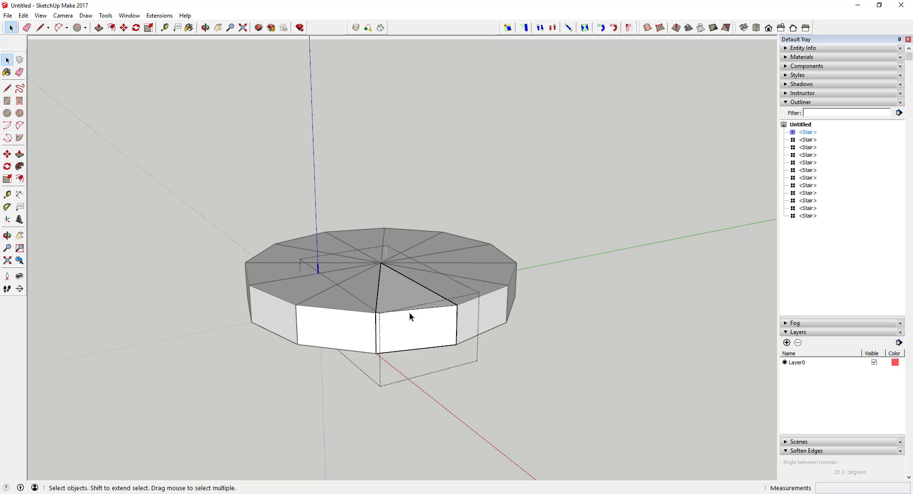
left_click(549, 375)
Copy the full ring of stair wedges straight up by its 8" height and multiply it x11 into a stacked cylinder
middle_click_drag(401, 345, 400, 326)
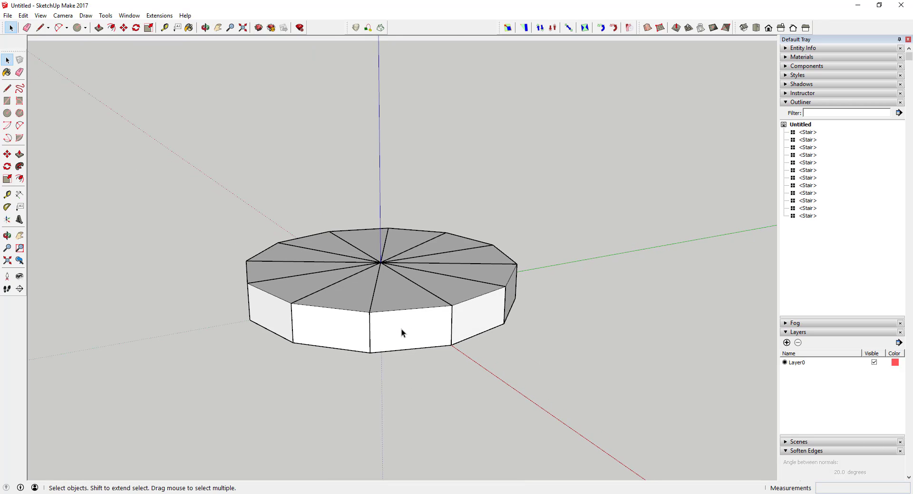
left_click_drag(175, 194, 666, 379)
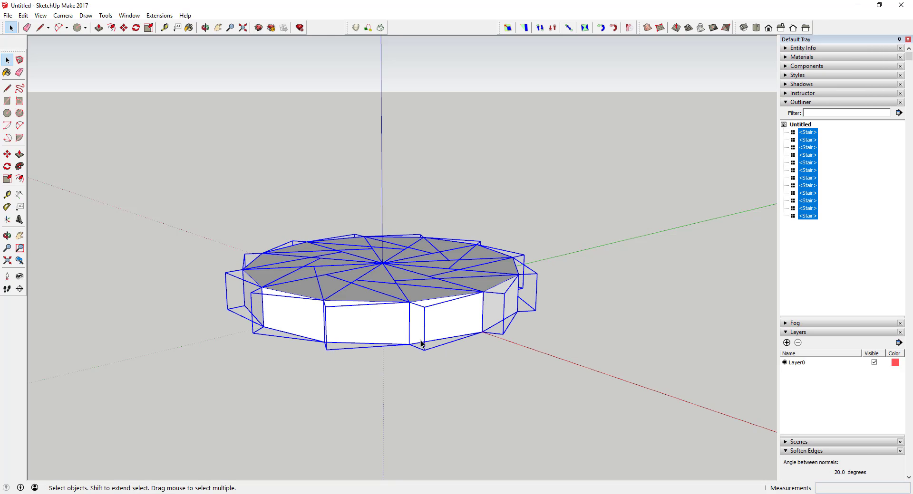
key("m")
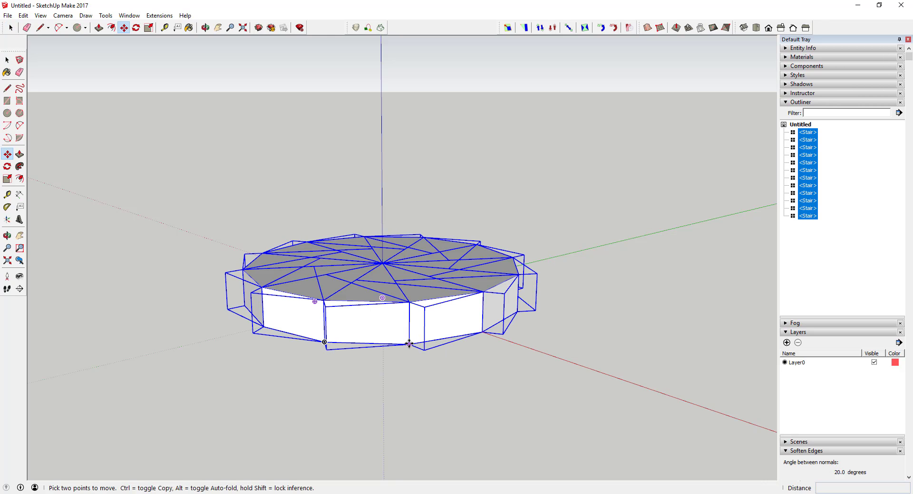
key("ctrl")
left_click(409, 344)
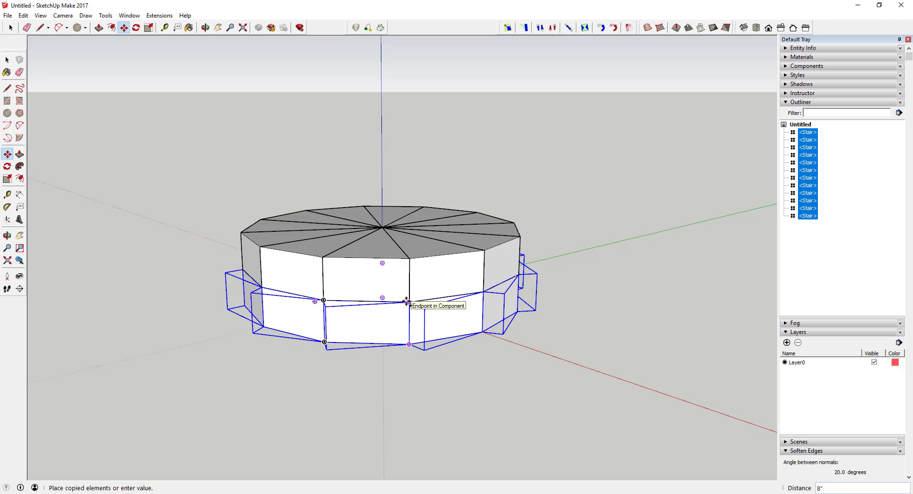
left_click(409, 302)
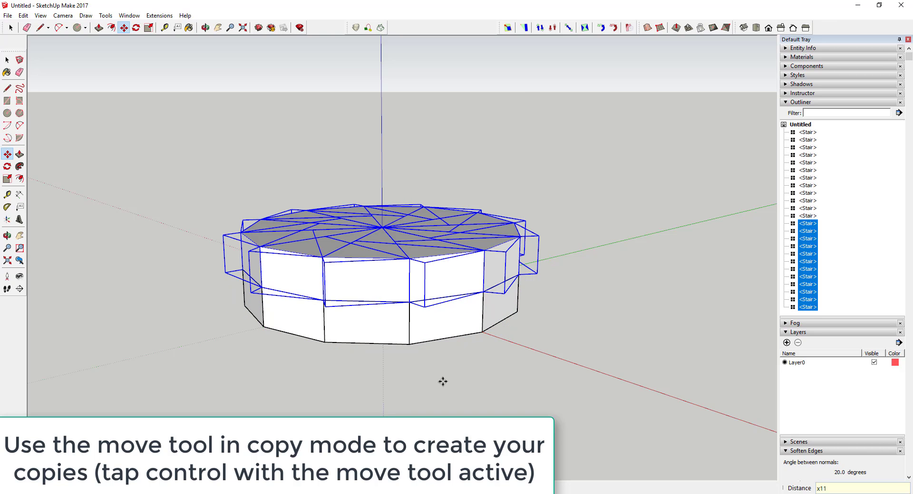
type("x11")
key("Return")
scroll(442, 382, "down", 5)
key("space")
left_click(483, 230)
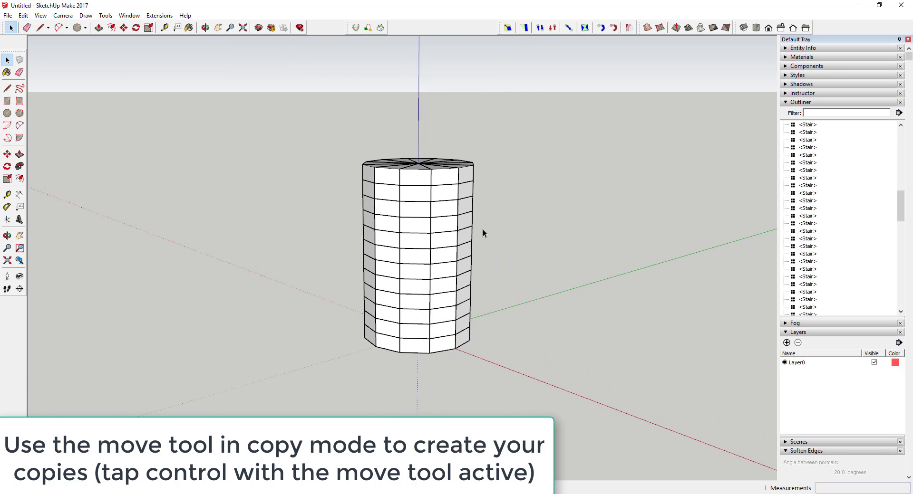
Select one Stair wedge per level, each one position further around the cylinder from bottom to top, and group them
scroll(483, 229, "up", 3)
middle_click_drag(484, 221, 448, 199)
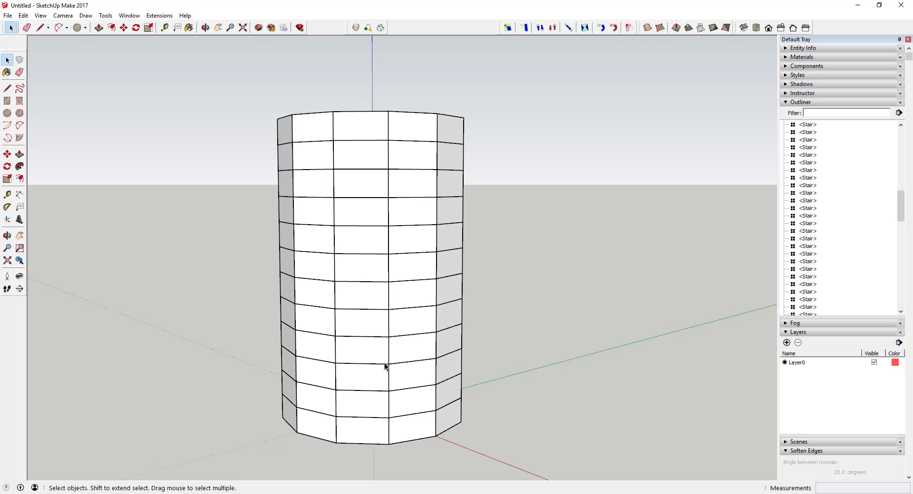
left_click(410, 441)
left_click(361, 405, "shift")
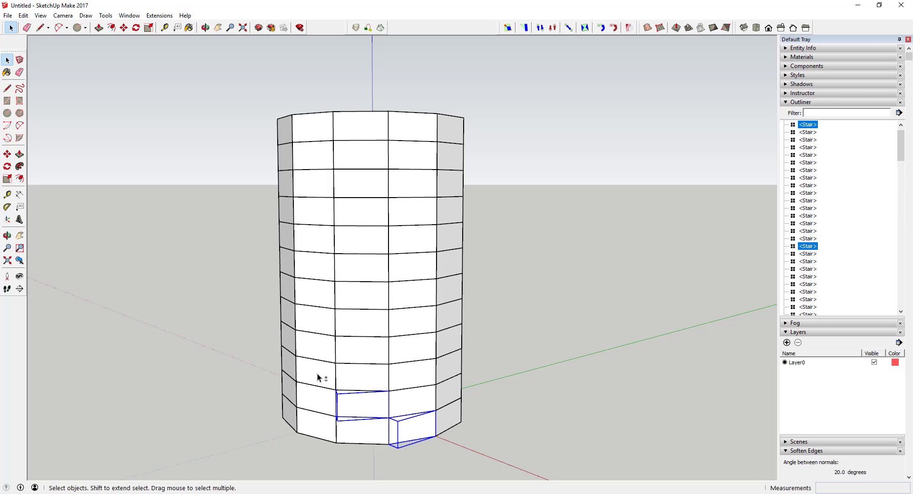
left_click(319, 377, "shift")
left_click(290, 343, "shift")
middle_click_drag(289, 342, 464, 319)
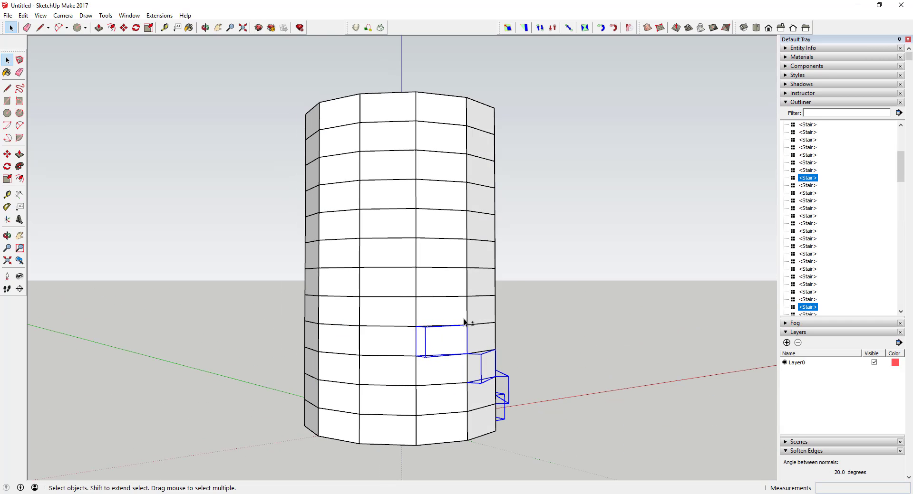
left_click(379, 312, "shift")
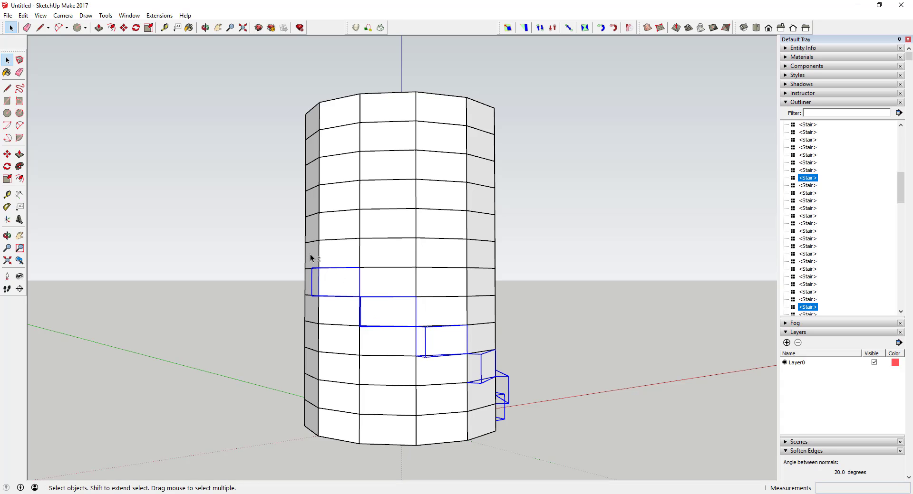
middle_click_drag(322, 265, 341, 276)
left_click(354, 248, "shift")
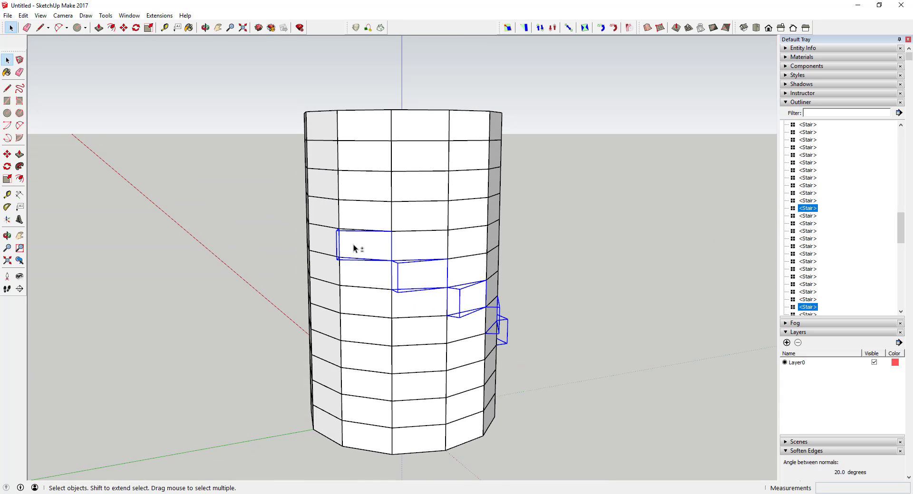
left_click(325, 215, "shift")
middle_click_drag(325, 215, 622, 273)
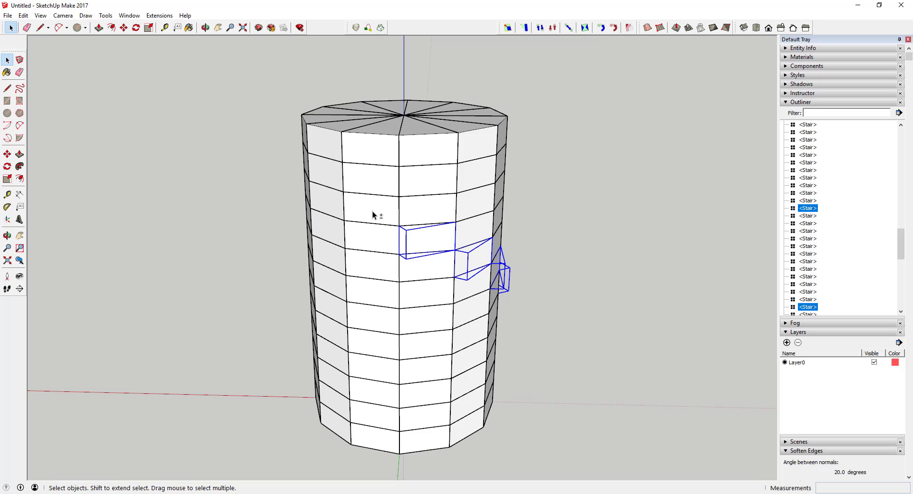
left_click(318, 193, "shift")
middle_click_drag(318, 192, 563, 188)
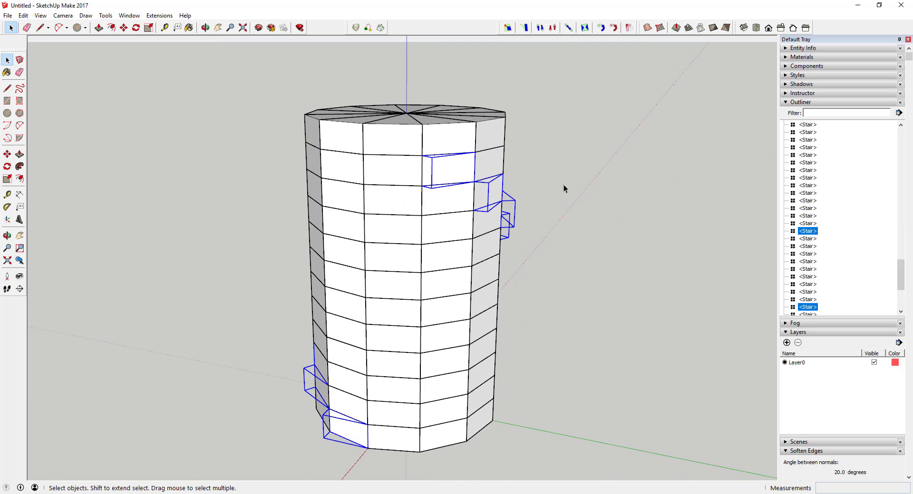
left_click(380, 145, "shift")
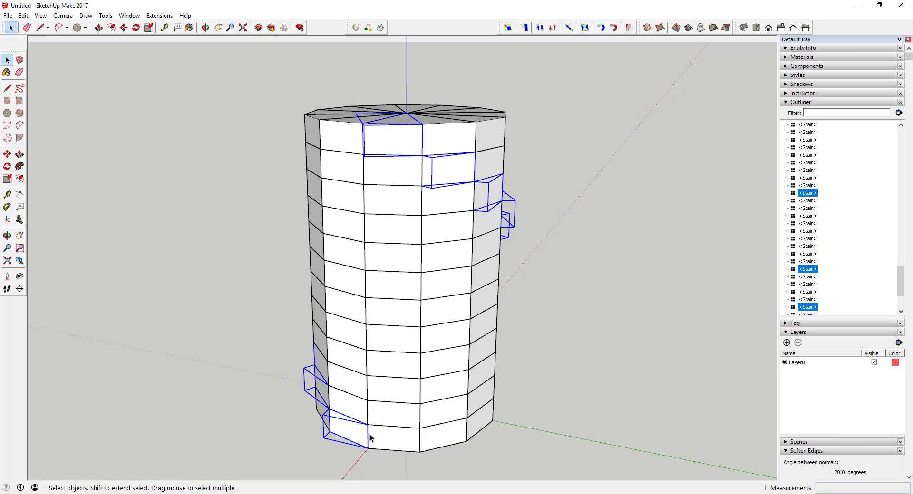
right_click(393, 142)
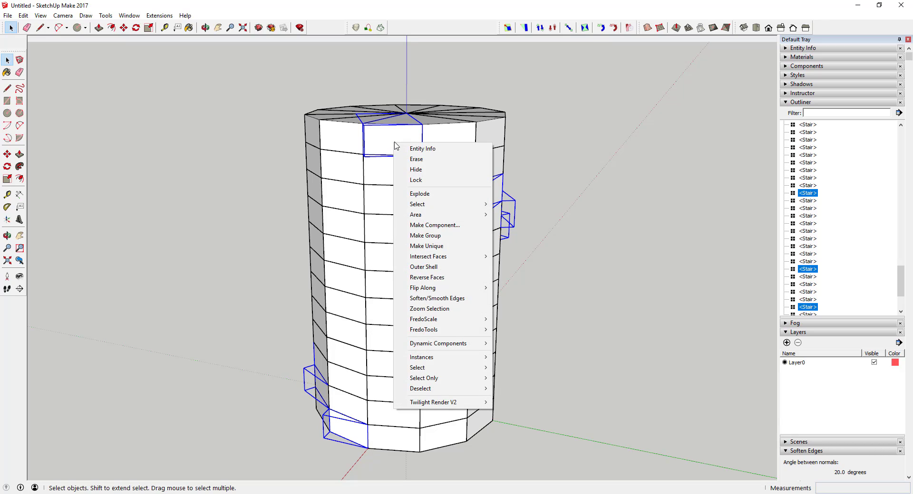
left_click(428, 236)
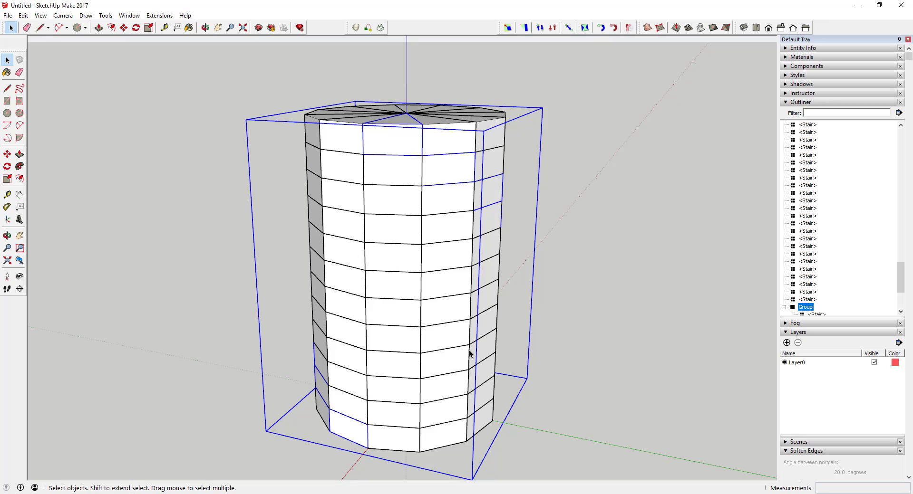
Delete all the remaining ungrouped Stair wedges, leaving only the grouped spiral of steps
middle_click_drag(470, 354, 367, 465)
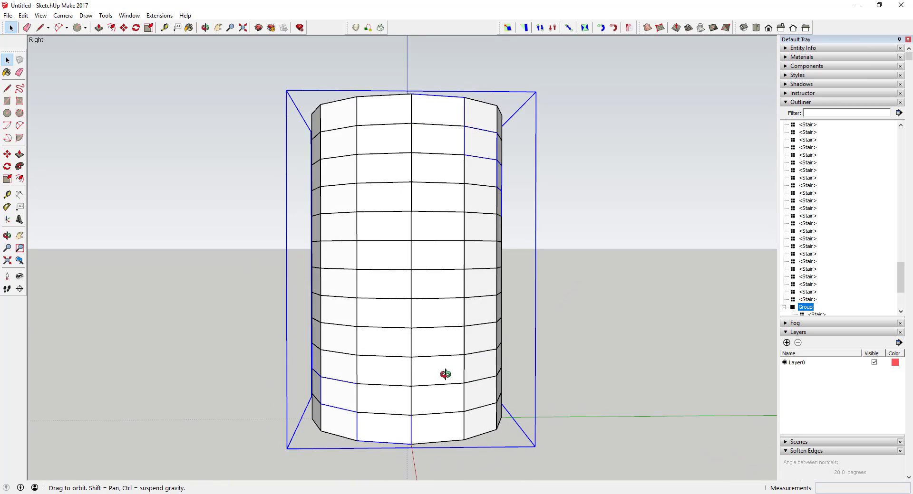
middle_click_drag(445, 374, 377, 372)
left_click_drag(228, 65, 604, 492)
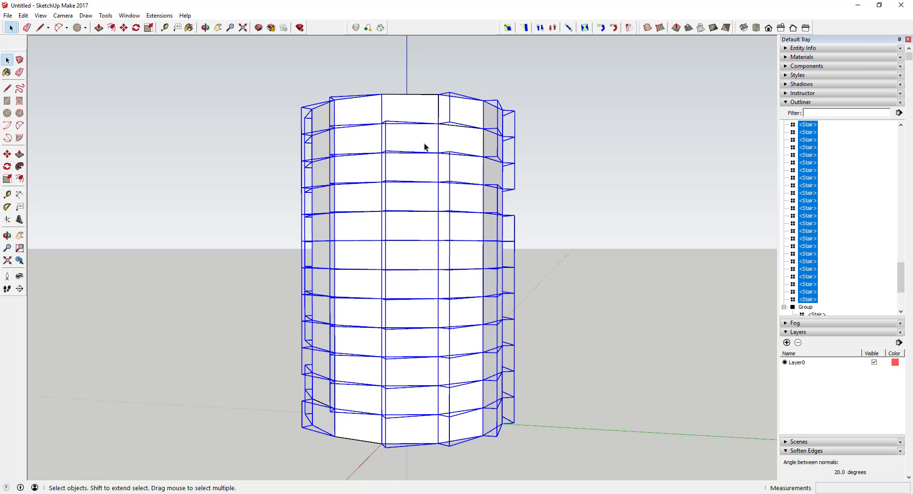
key("Delete")
middle_click_drag(575, 287, 407, 392)
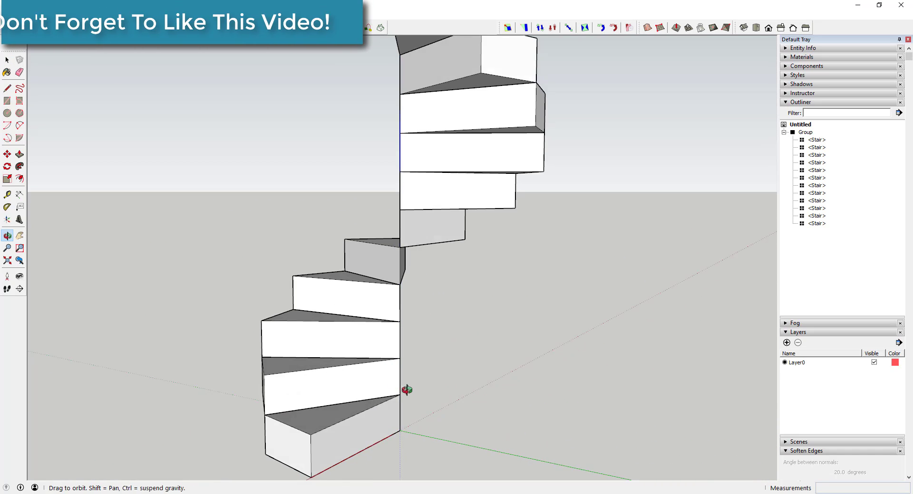
scroll(418, 387, "down", 3)
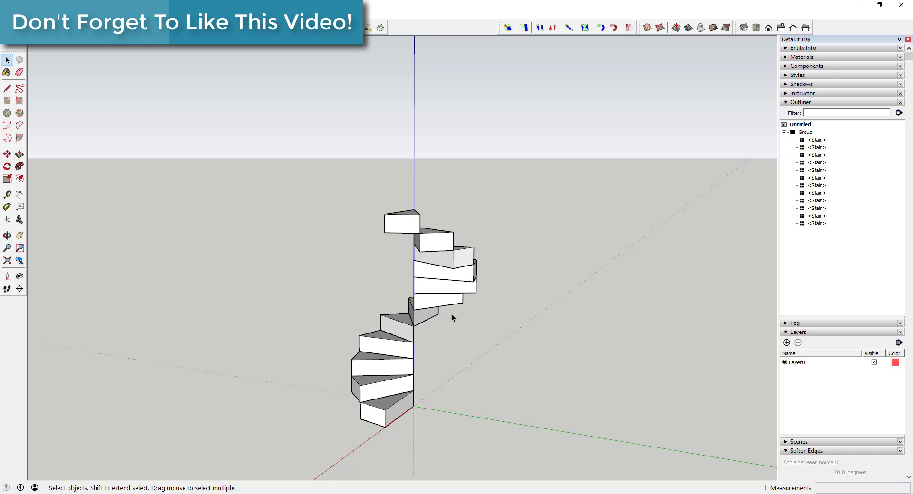
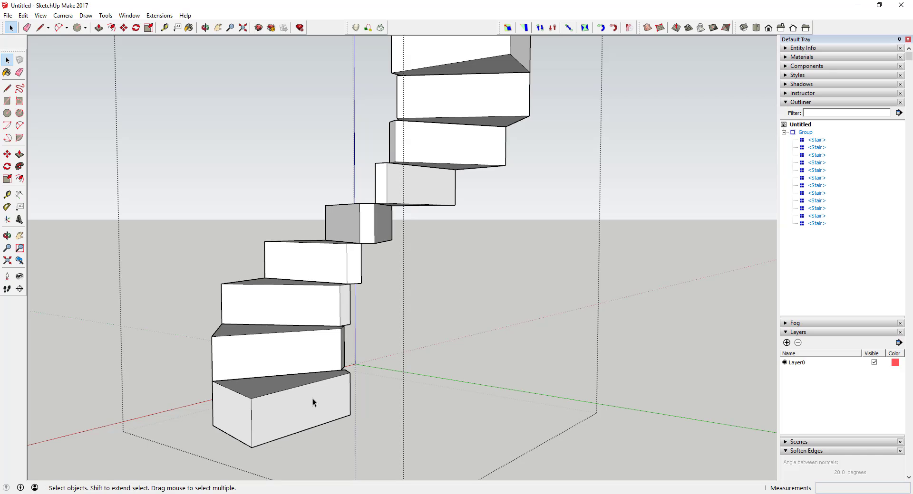
Inside the lowest Stair component, push the underside face upward to thin every wedge into an open-riser tread
middle_click_drag(311, 399, 303, 295)
scroll(247, 321, "up", 3)
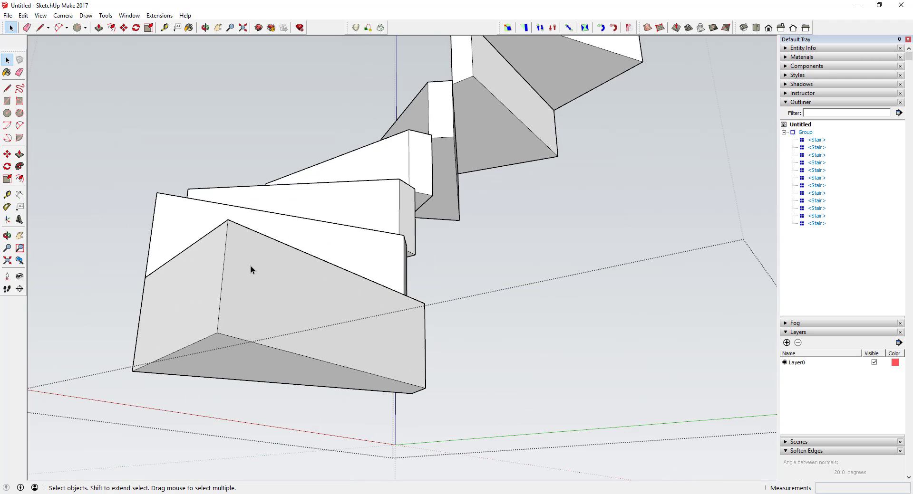
double_click(242, 360)
left_click(252, 359)
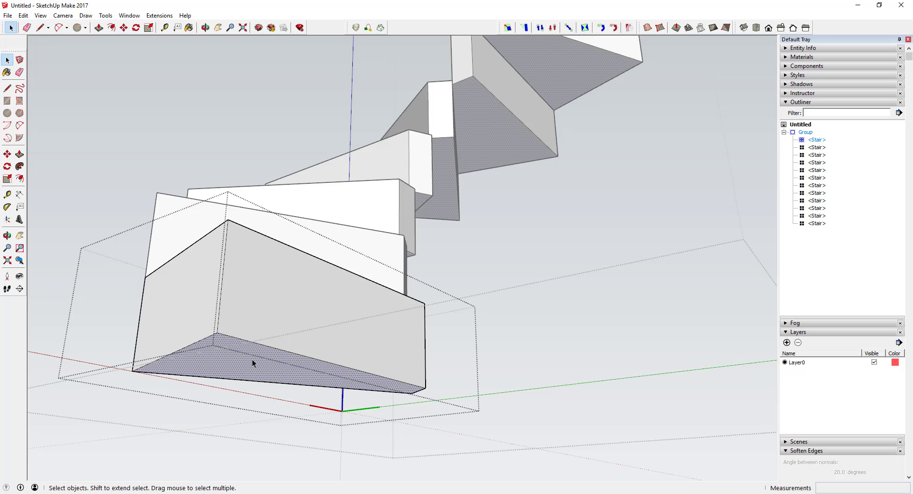
key("p")
left_click_drag(251, 365, 313, 295)
middle_click_drag(314, 294, 305, 353)
left_click_drag(305, 353, 312, 385)
key("space")
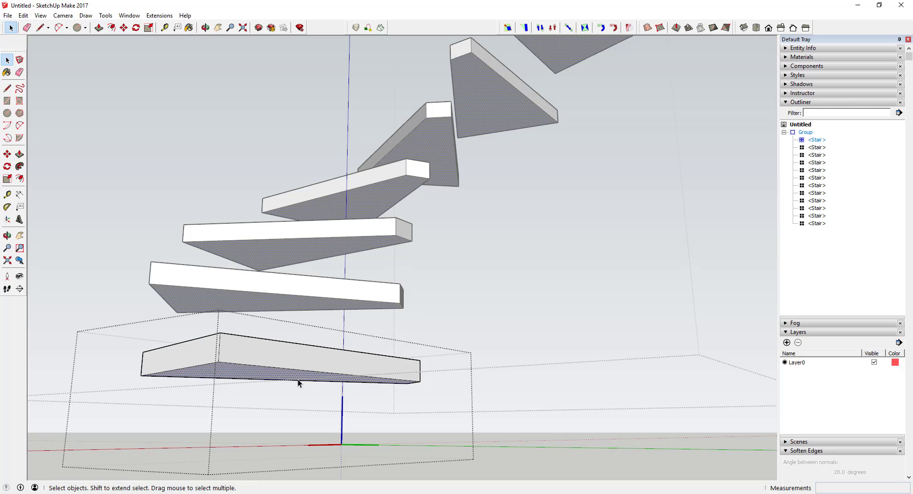
Close the Stair component and examine the spacing of the thinned treads from several angles
mouse_move(285, 381)
middle_mouse_down()
mouse_move(287, 394)
mouse_move(274, 390)
middle_mouse_up()
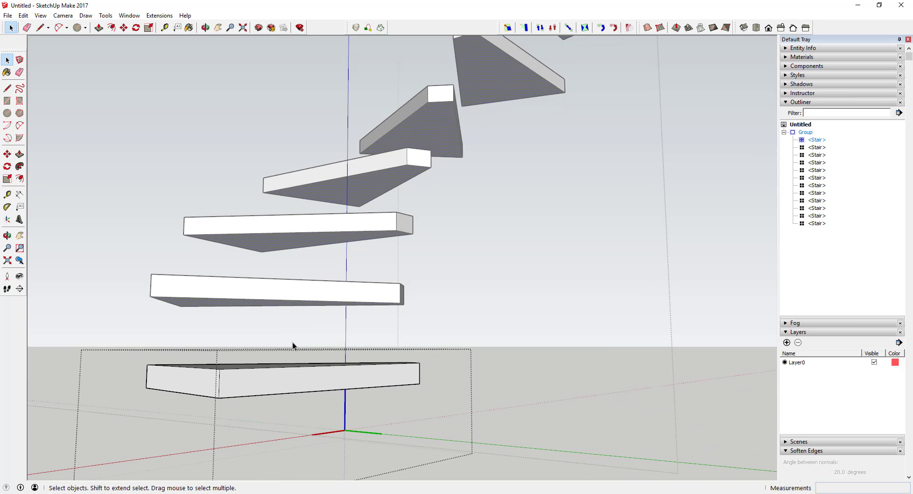
scroll(293, 300, "down", 2)
middle_click_drag(292, 300, 389, 367)
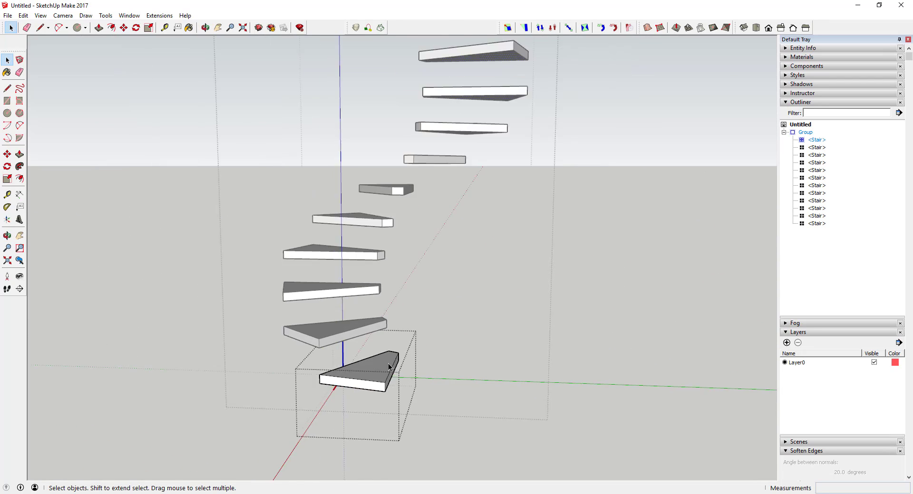
scroll(389, 367, "down", 4)
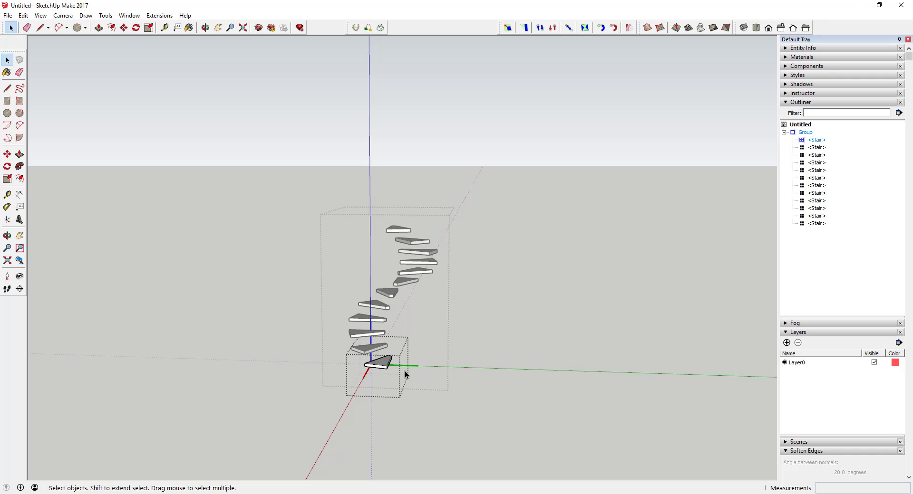
middle_click_drag(404, 370, 339, 356)
left_click(438, 370)
scroll(383, 363, "up", 5)
left_click(375, 357)
scroll(339, 357, "up", 3)
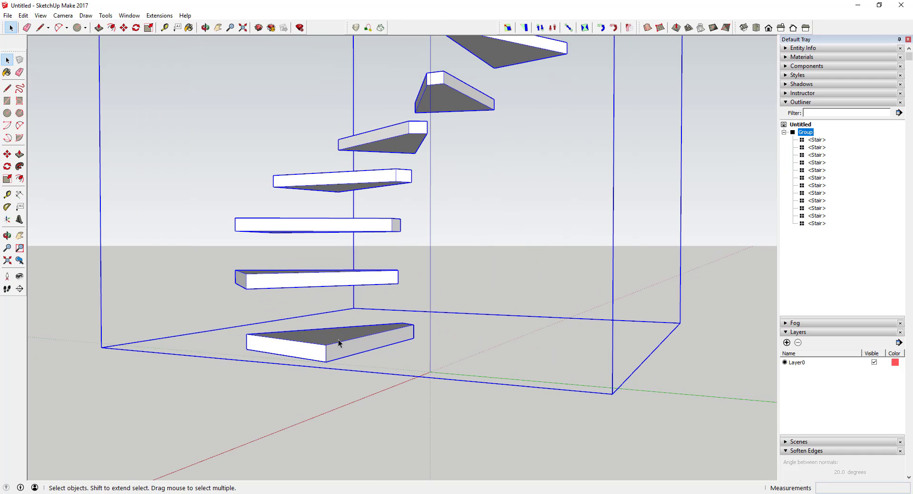
scroll(339, 338, "down", 4)
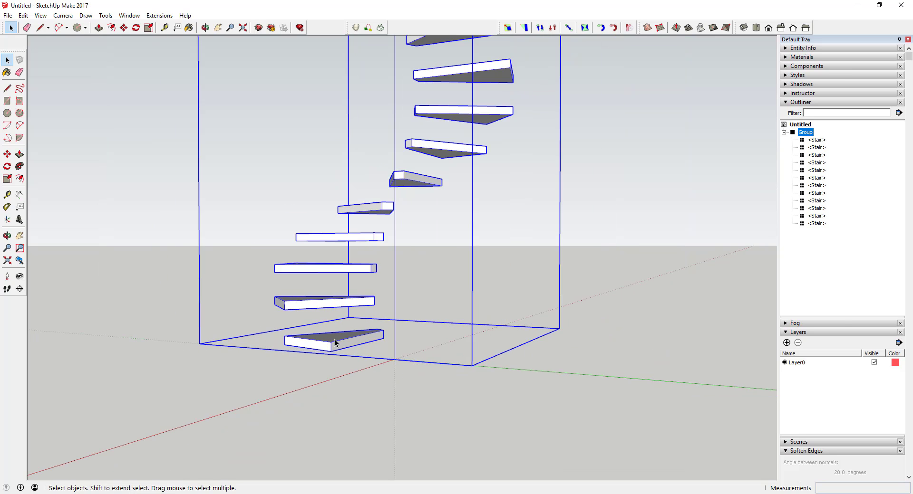
middle_click_drag(335, 338, 377, 335)
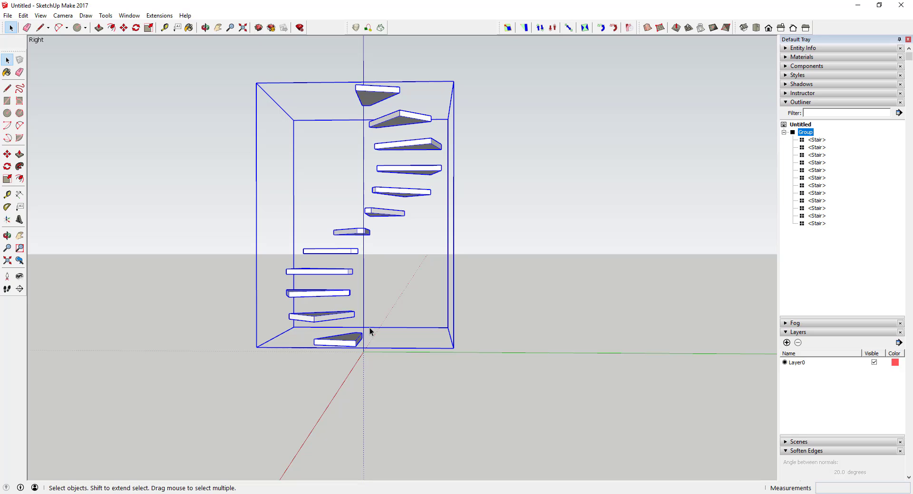
scroll(333, 338, "up", 4)
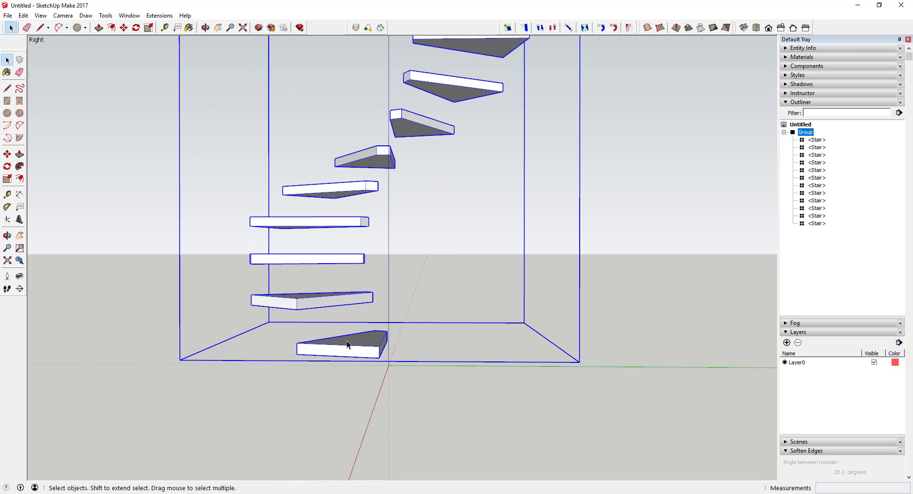
Inside the lowest Stair component, draw a 3' vertical line up from a top corner of the tread's outer edge
double_click(349, 341)
left_click(349, 341)
double_click(363, 340)
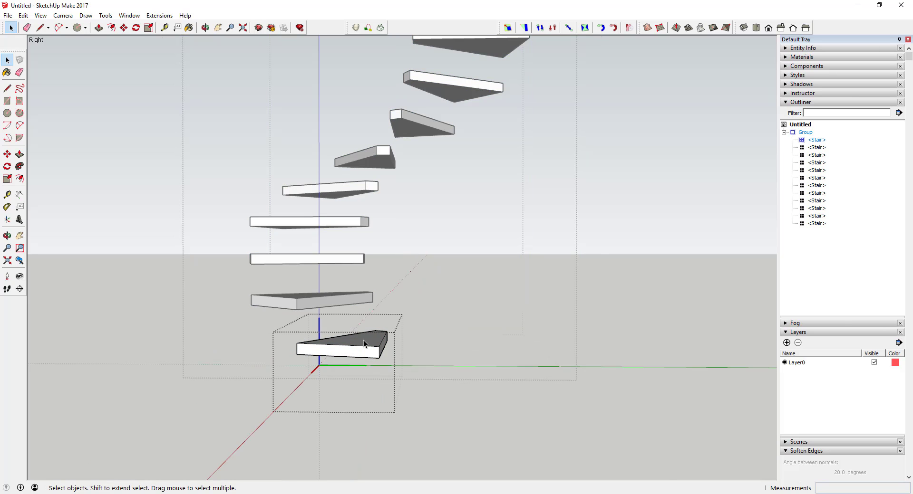
middle_click_drag(363, 341, 353, 361)
left_click(353, 359)
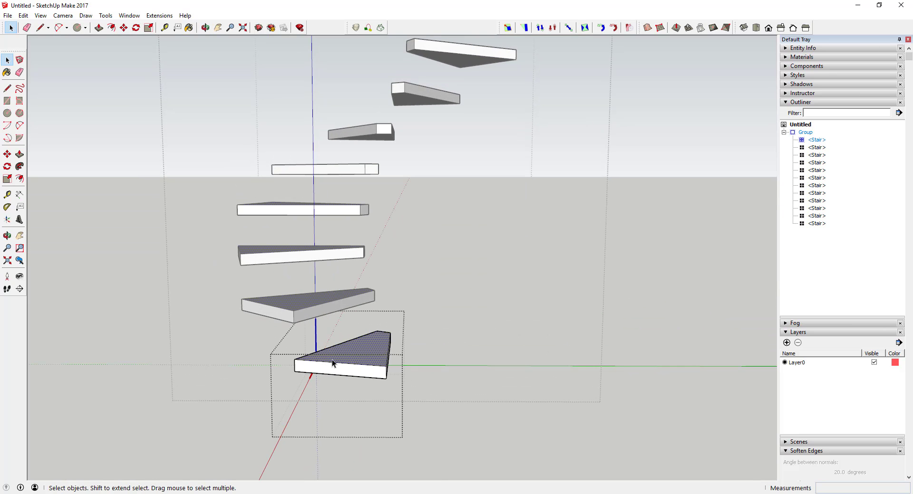
key("l")
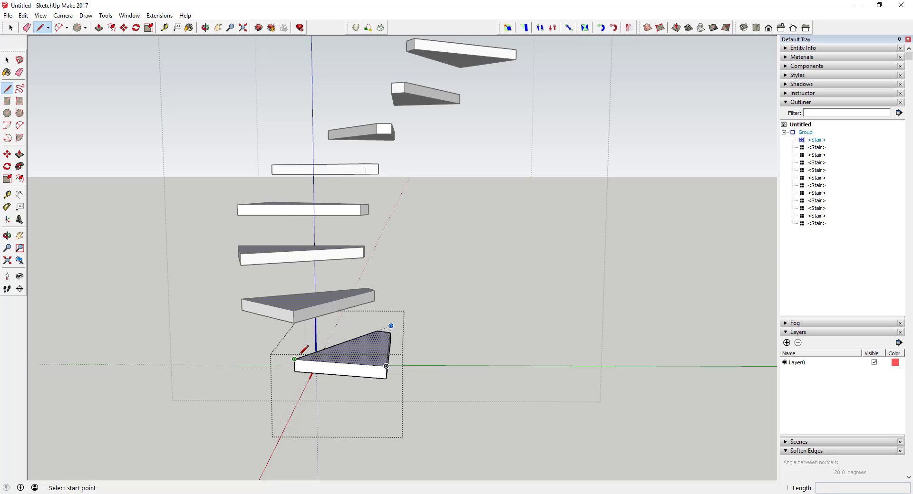
left_click(295, 358)
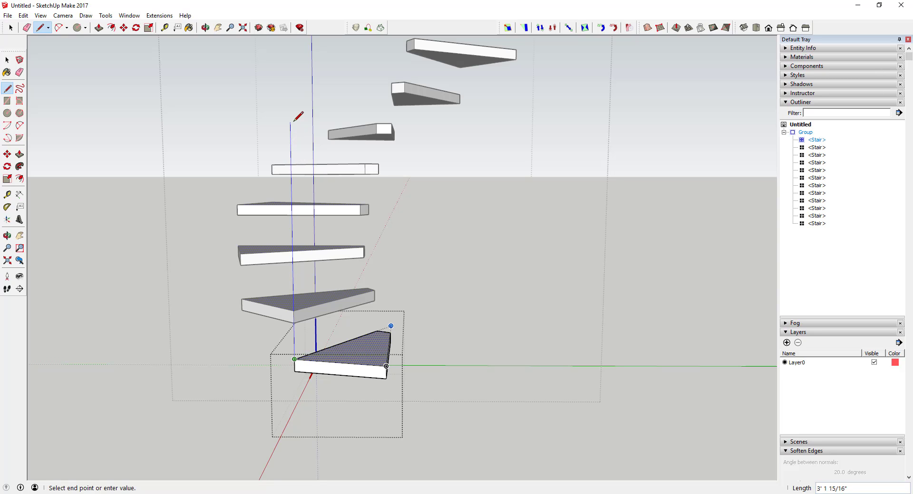
scroll(295, 122, "down", 1)
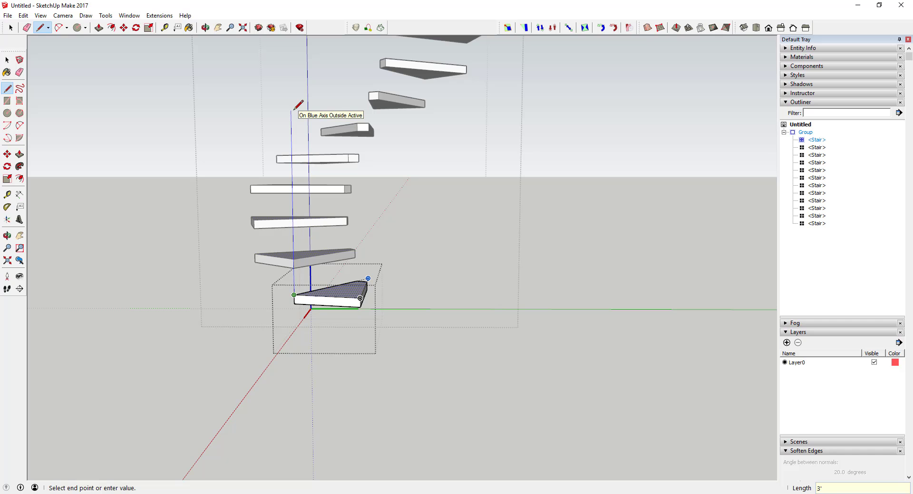
key("Return")
key("space")
scroll(333, 256, "down", 3)
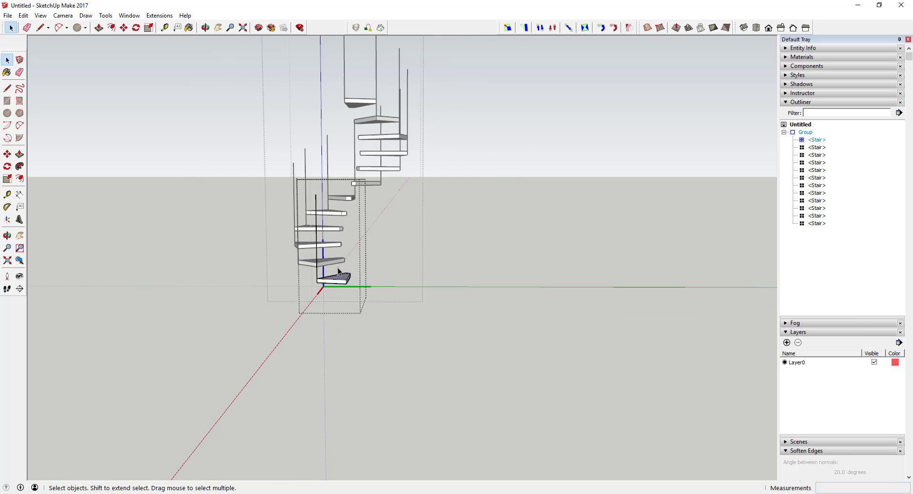
middle_click_drag(338, 272, 410, 267)
scroll(338, 294, "up", 6)
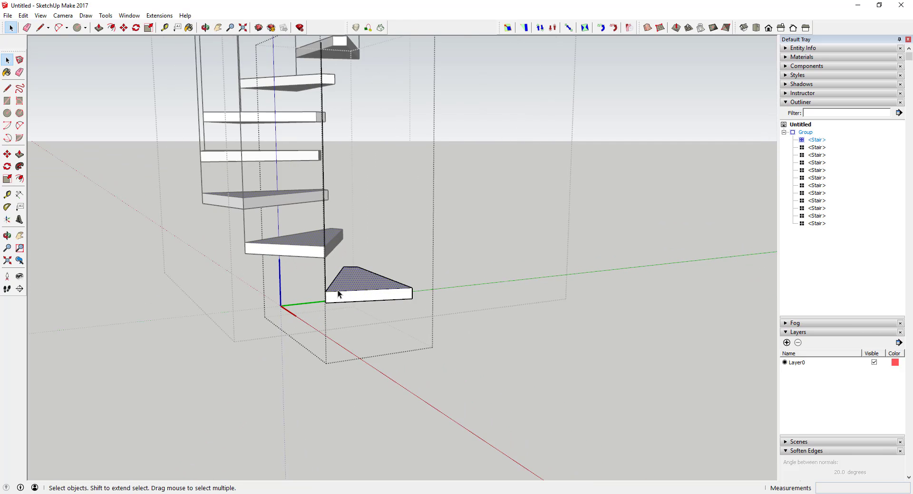
scroll(300, 269, "down", 3)
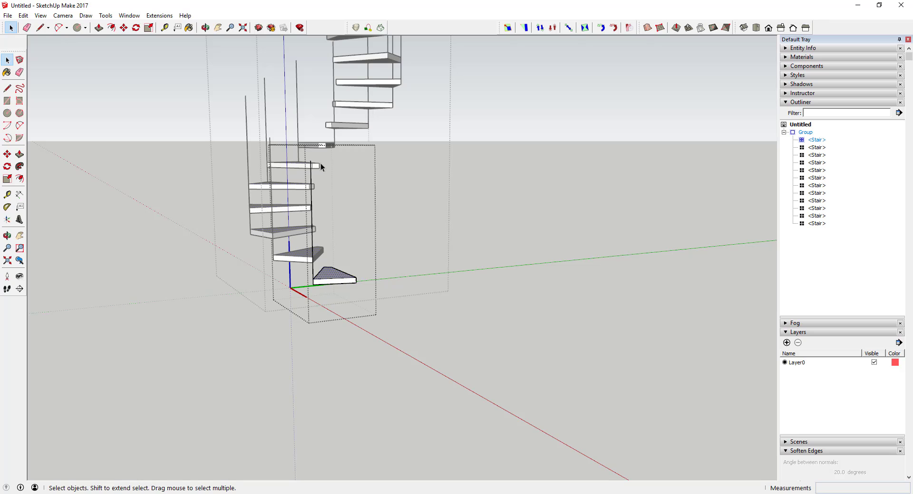
middle_click_drag(320, 164, 338, 198)
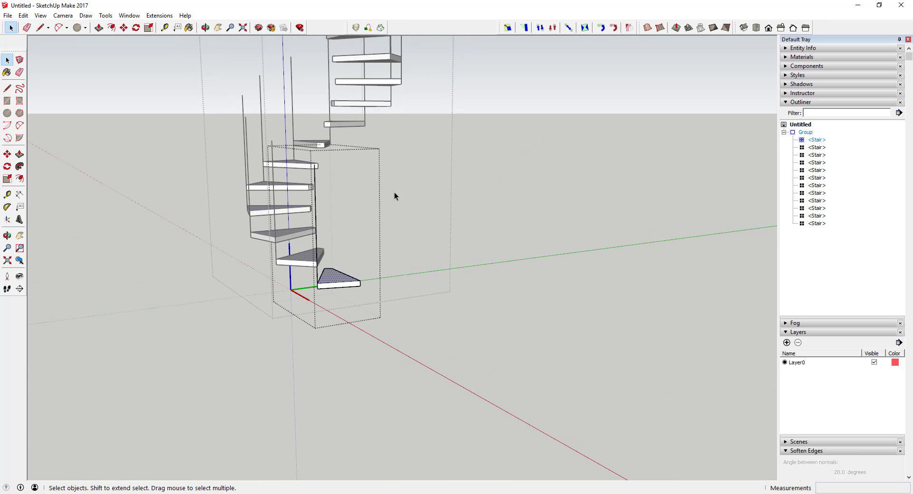
scroll(395, 196, "up", 4)
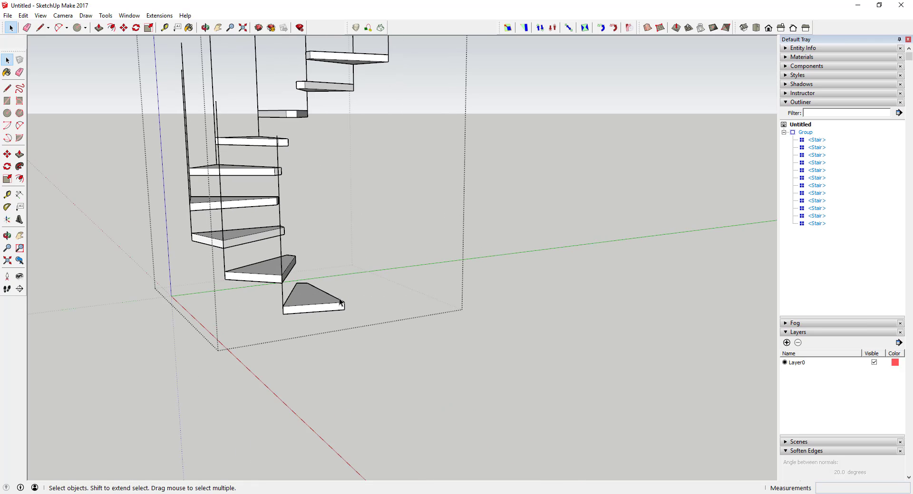
Inside the stair group, draw a 3' vertical line up from the free outer top corner of the lowest tread
key("l")
left_click(345, 302)
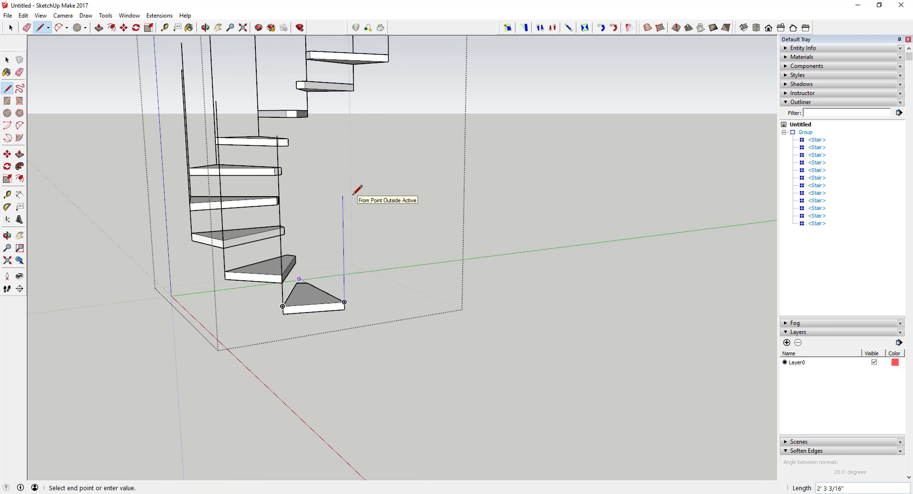
type("3")
key("Return")
key("space")
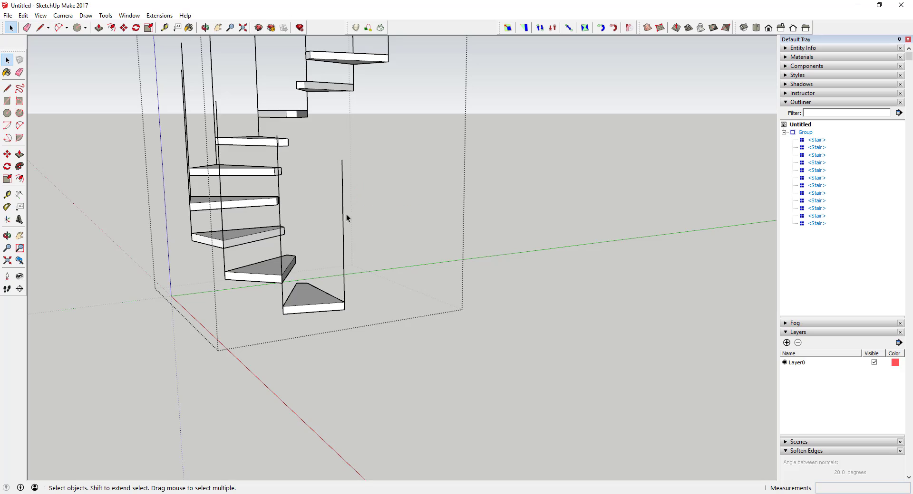
Examine the vertical railing lines along the full spiral and check which object the lowest tread belongs to
scroll(336, 199, "down", 6)
scroll(335, 198, "up", 5)
middle_click_drag(339, 190, 274, 164)
scroll(352, 362, "up", 4)
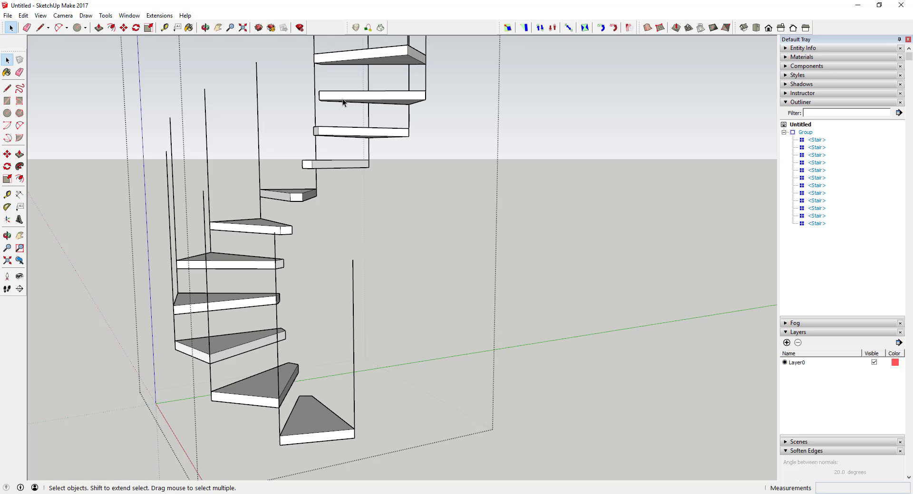
middle_click_drag(424, 395, 315, 348)
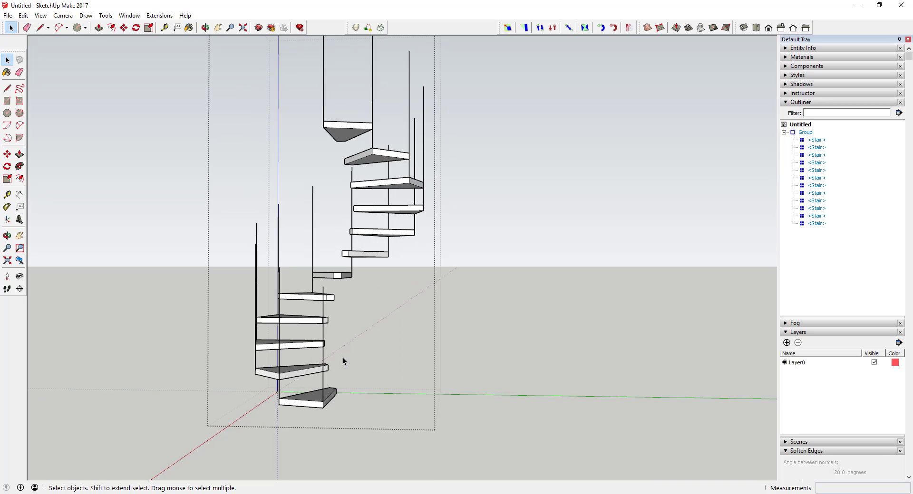
scroll(342, 358, "up", 2)
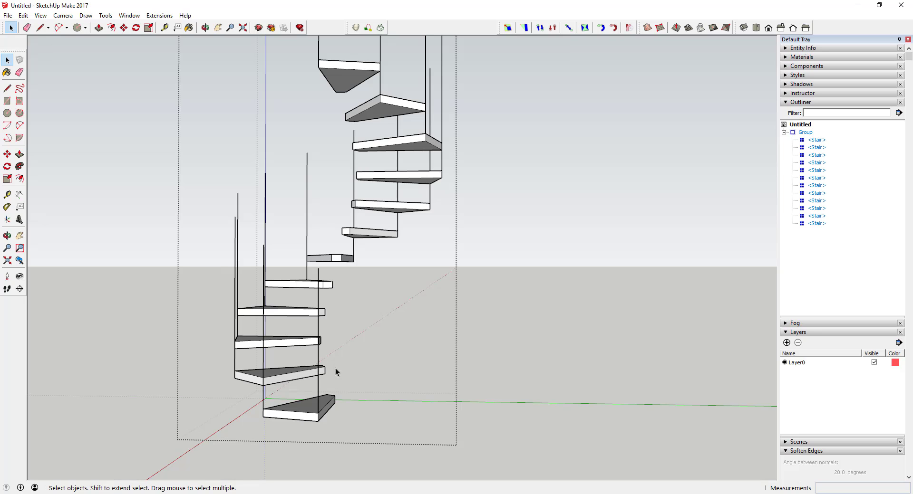
scroll(331, 287, "down", 3)
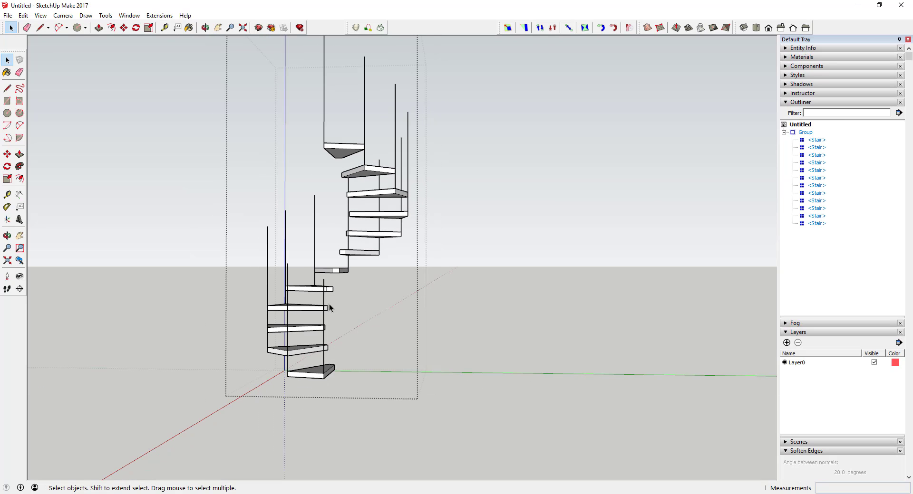
middle_click_drag(355, 325, 430, 331)
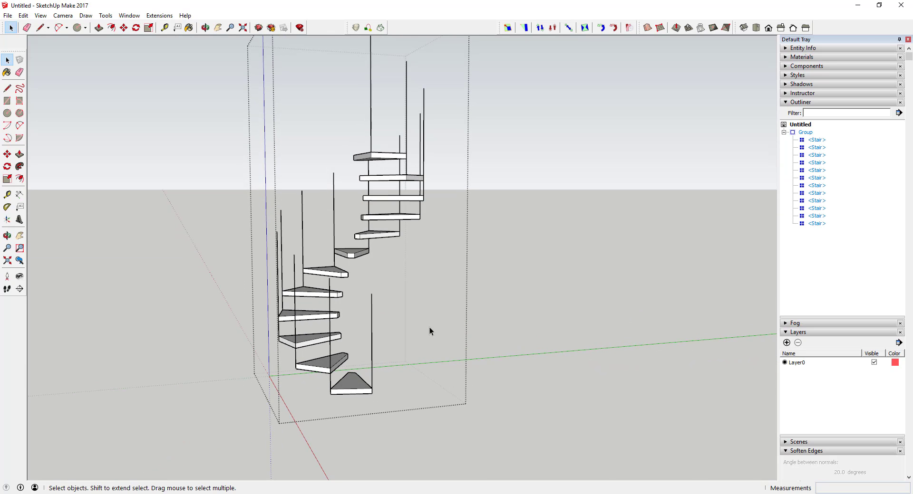
left_click(360, 388)
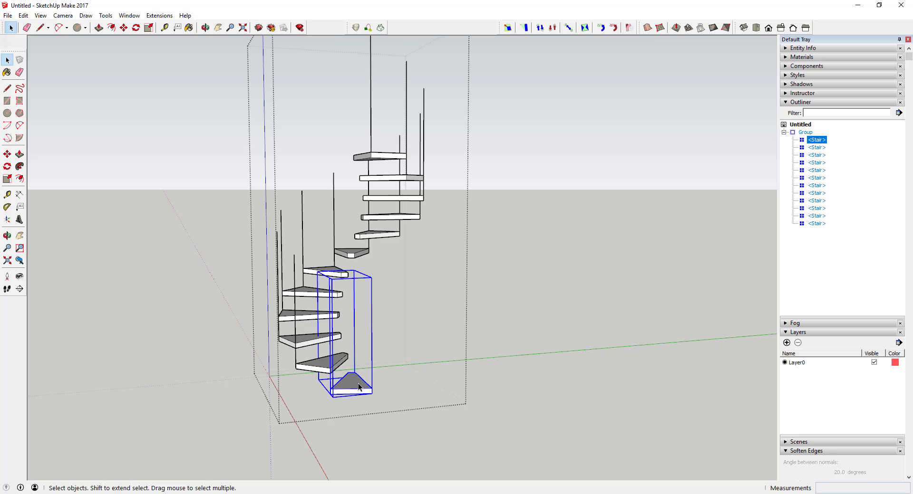
left_click(391, 366)
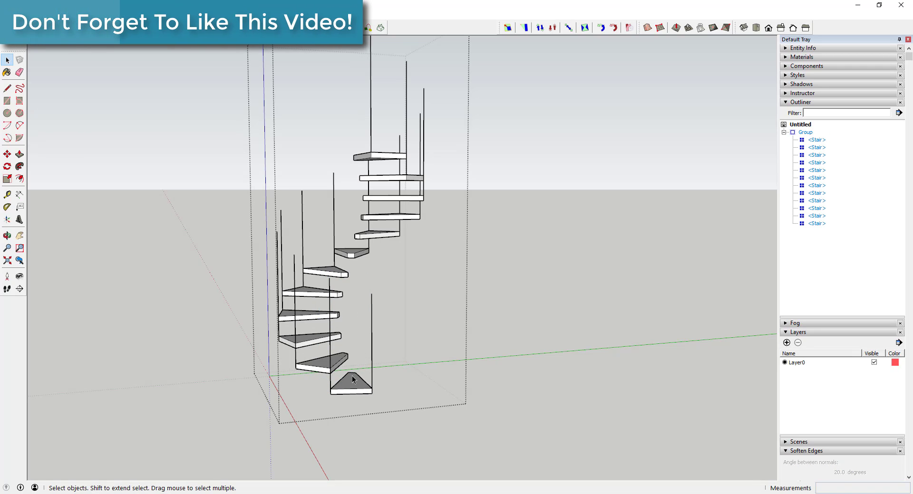
Draw connected straight edges joining the tops of the vertical lines, starting at the lowest tread and following the spiral upward
key("l")
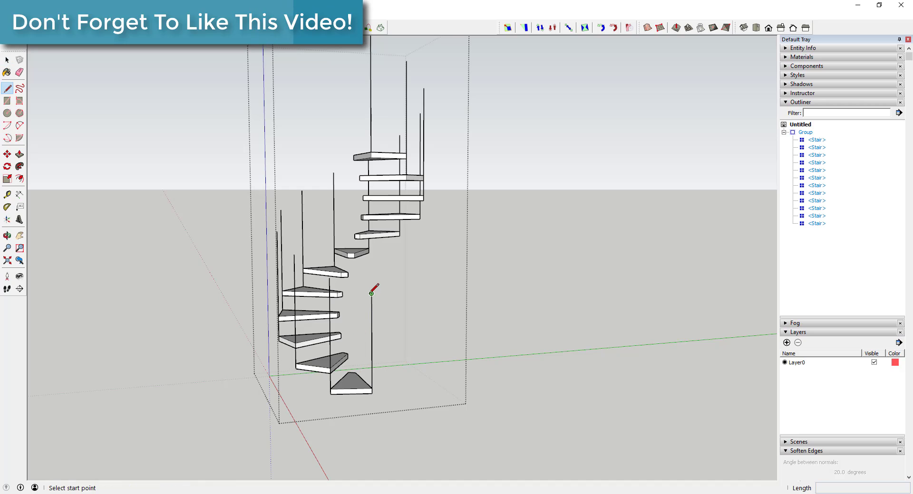
left_click(372, 293)
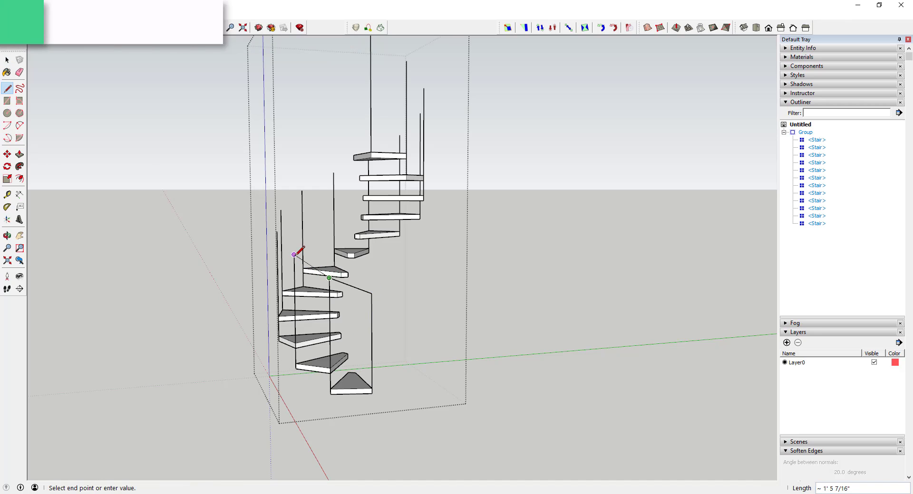
left_click(276, 231)
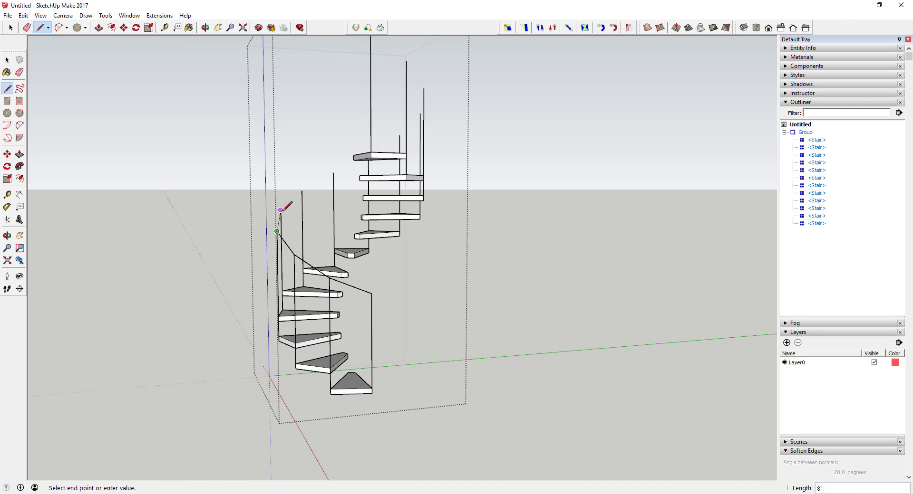
middle_click_drag(276, 214, 272, 210)
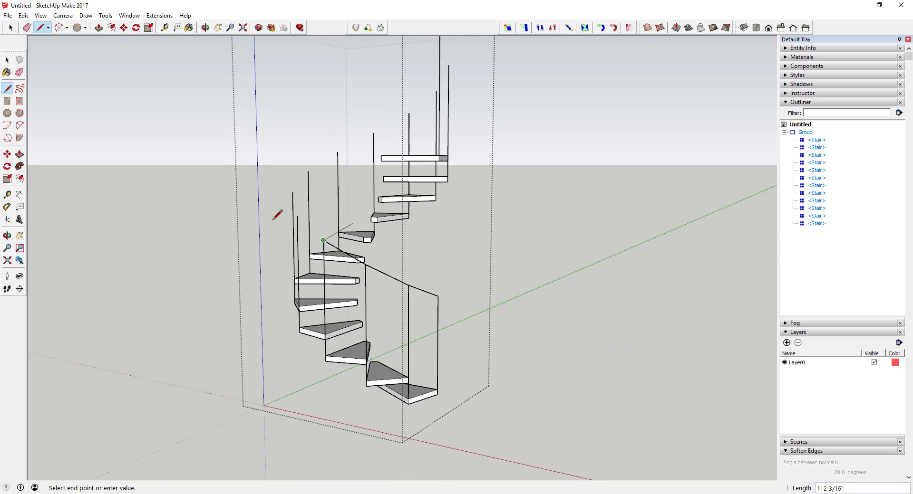
left_click(293, 193)
left_click(308, 171)
left_click(338, 152)
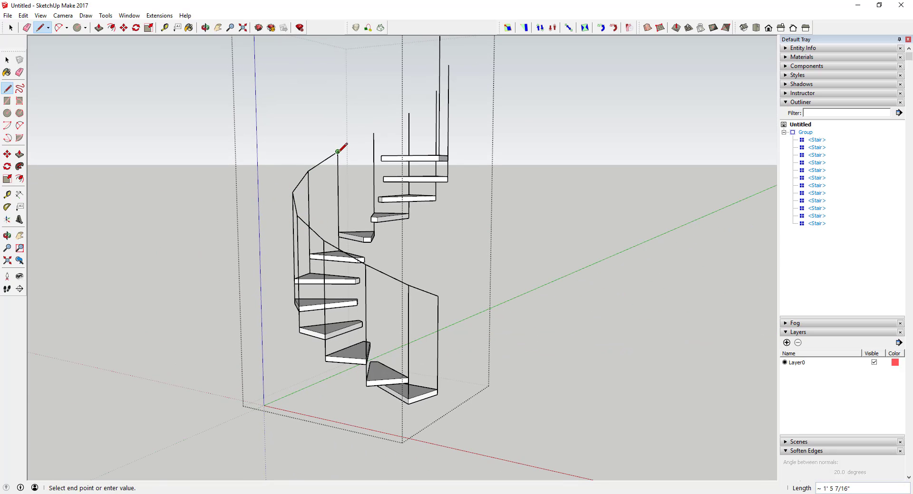
left_click(374, 133)
left_click(409, 113)
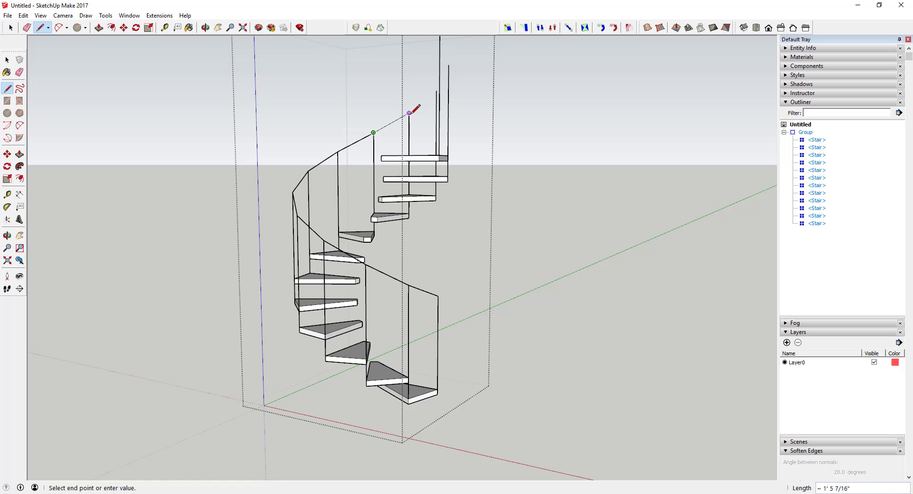
left_click(436, 90)
left_click(448, 65)
key("space")
Complete the handrail path by drawing the last edge to the top of the uppermost vertical line
scroll(515, 196, "down", 3)
middle_click_drag(515, 192, 486, 76)
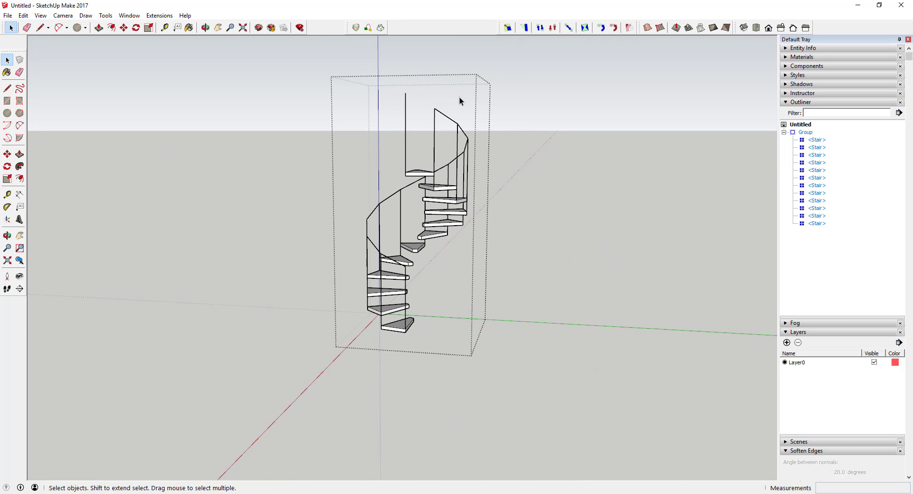
key("l")
left_click(434, 109)
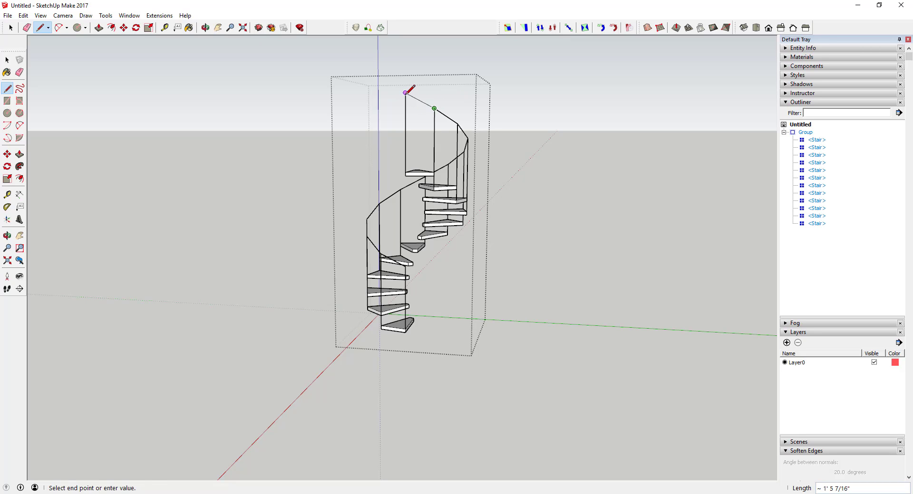
key("space")
Examine the spiral handrail path and the vertical lines beneath it from several angles
scroll(440, 249, "up", 6)
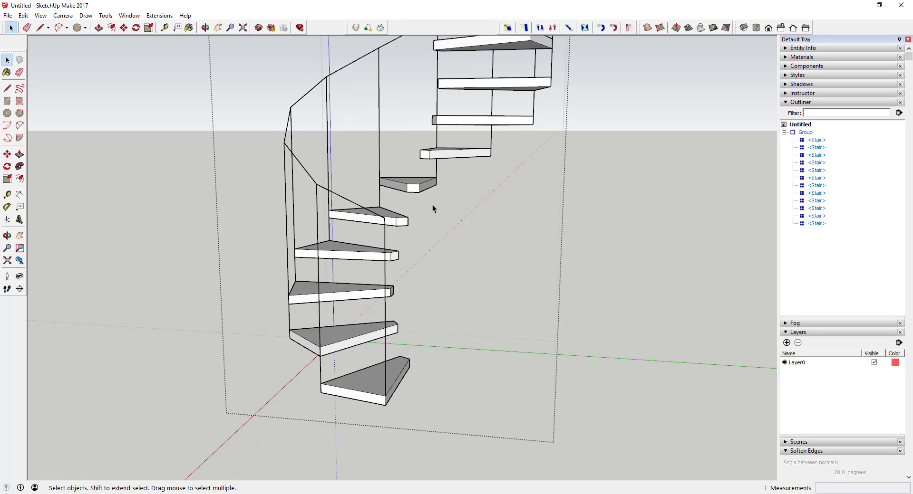
scroll(415, 293, "down", 3)
middle_click_drag(457, 277, 514, 266)
scroll(513, 266, "down", 3)
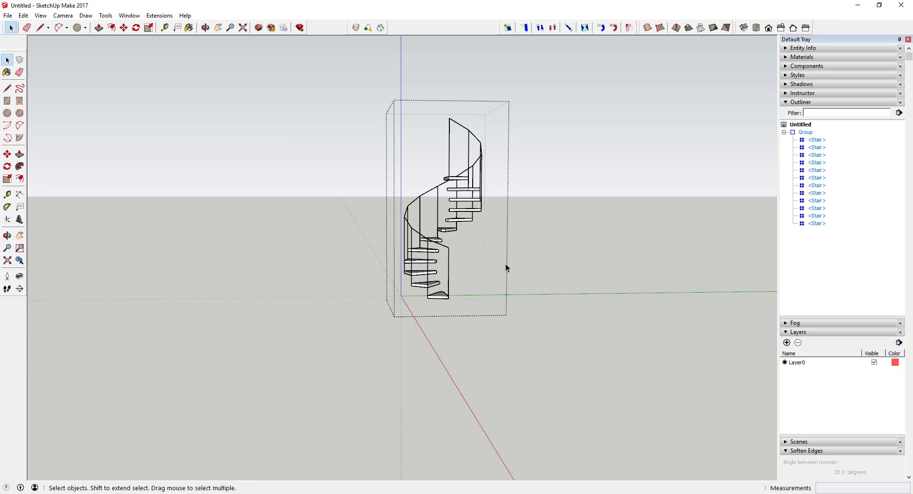
scroll(455, 243, "up", 5)
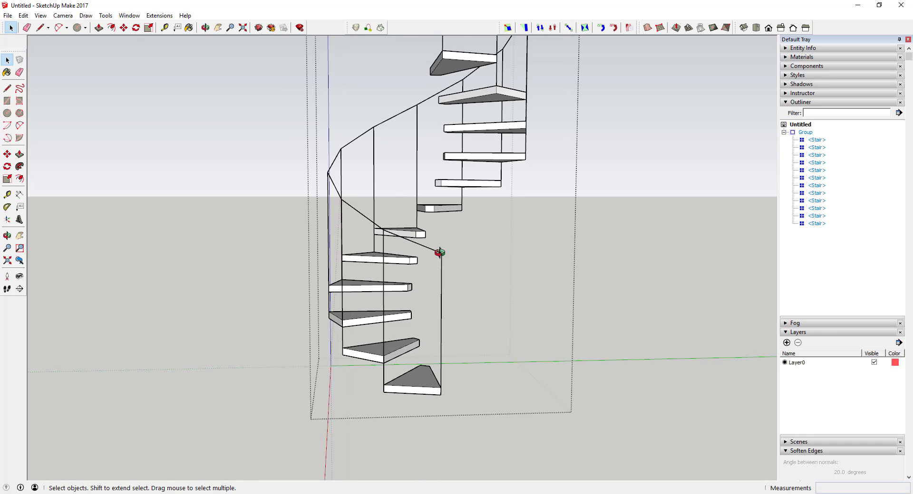
middle_click_drag(438, 254, 383, 258)
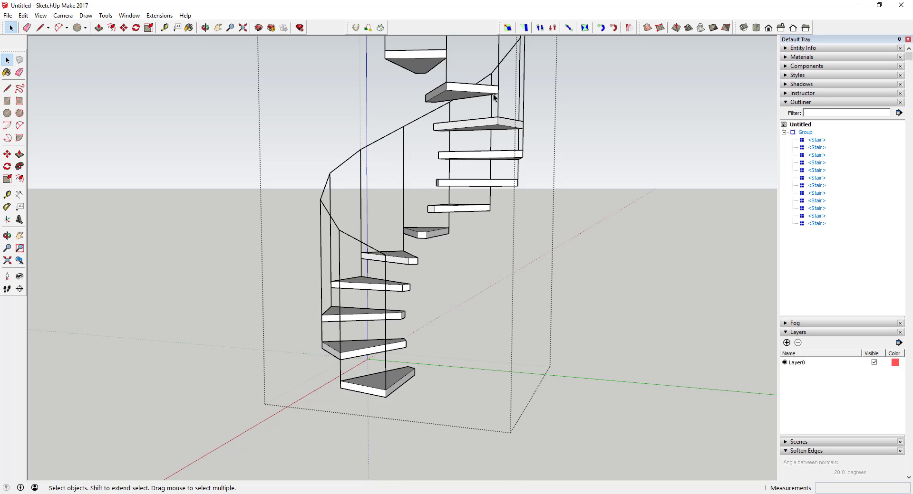
scroll(475, 261, "down", 5)
middle_click_drag(414, 266, 358, 251)
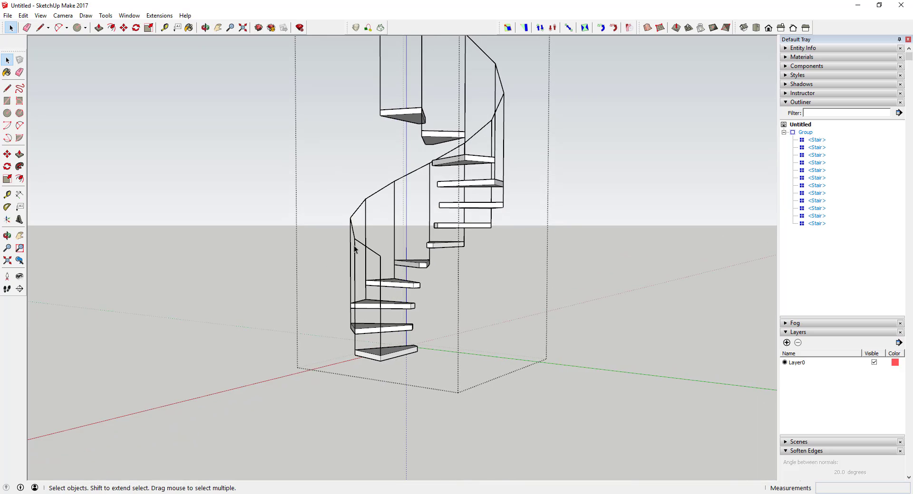
scroll(386, 257, "up", 5)
scroll(385, 257, "down", 6)
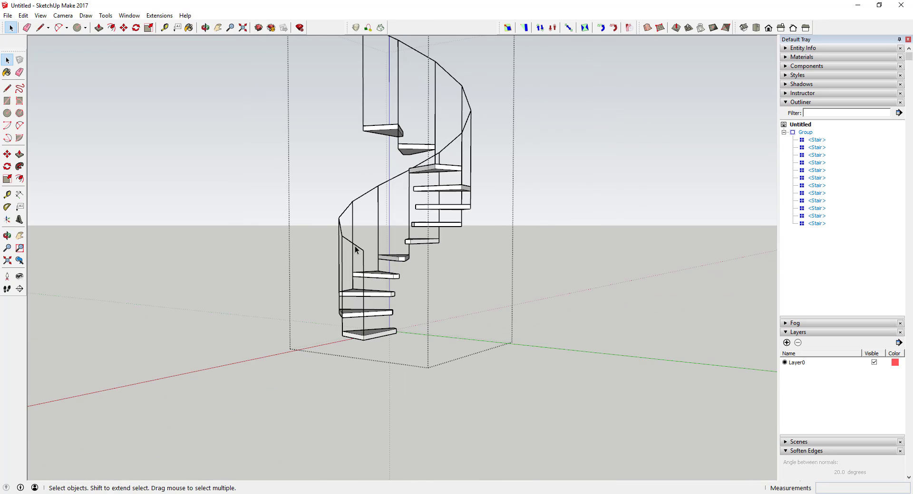
middle_click_drag(356, 249, 411, 253)
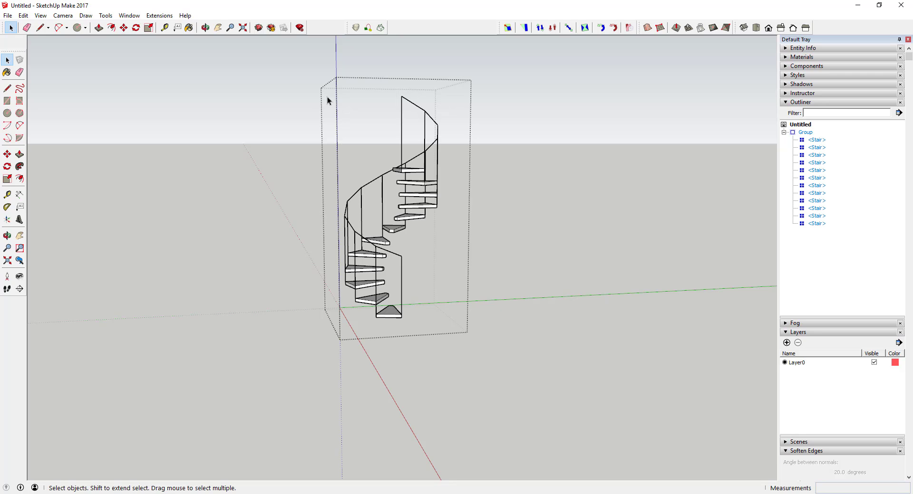
Select all the edges of the spiral handrail path and cut them from the stair group
left_click(416, 106)
middle_click_drag(416, 105, 432, 175)
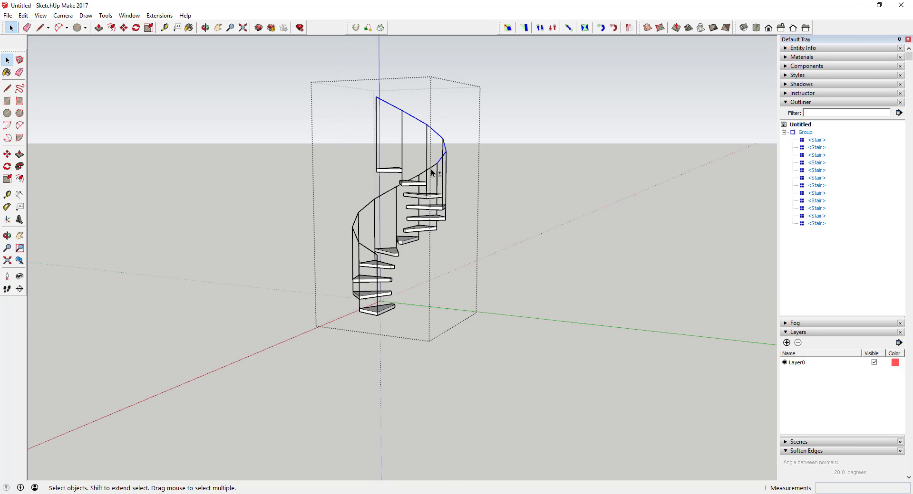
left_click(416, 179, "shift")
left_click(358, 216, "shift")
left_click(354, 223, "shift")
left_click(367, 249, "shift")
key("Delete")
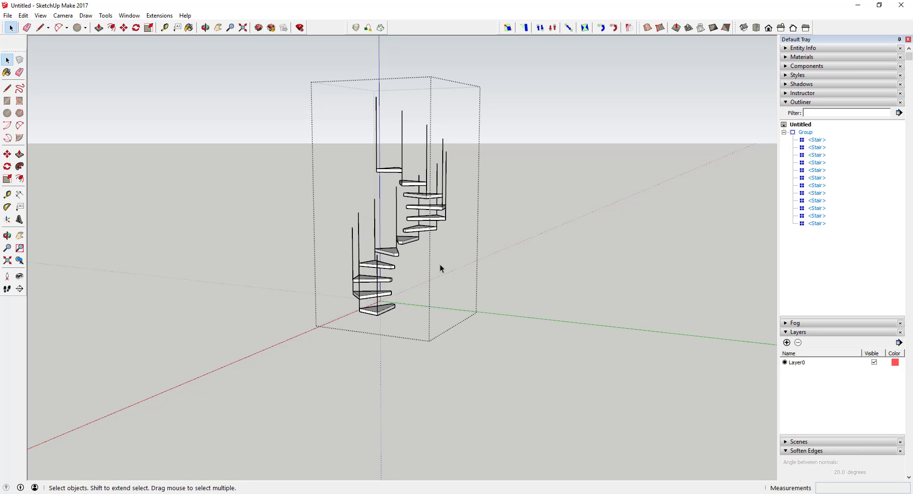
Close the stair group and paste the handrail edges in place outside it
left_click(443, 267)
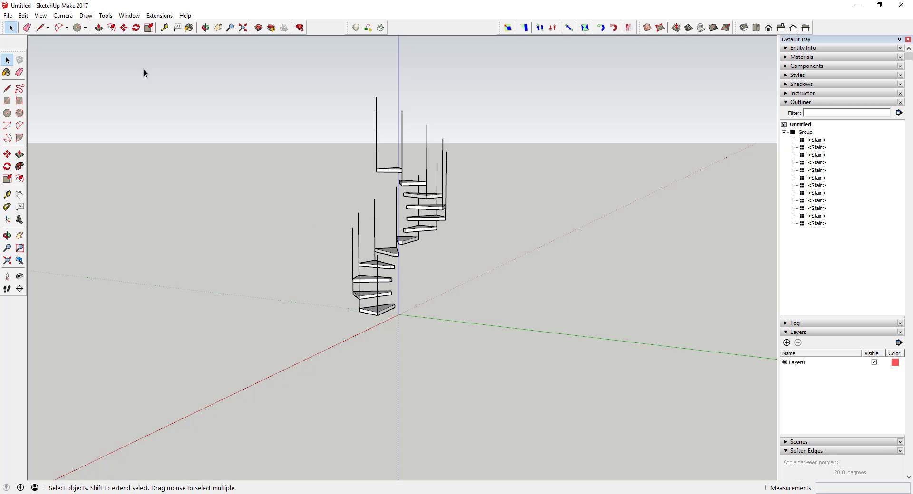
left_click(23, 15)
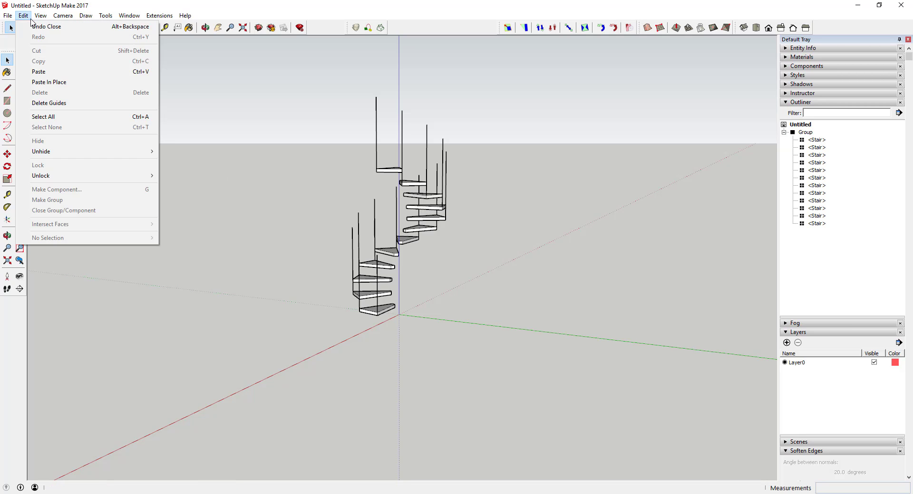
left_click(65, 83)
Examine the selected handrail path outside the group from several angles
middle_click_drag(387, 203, 473, 219)
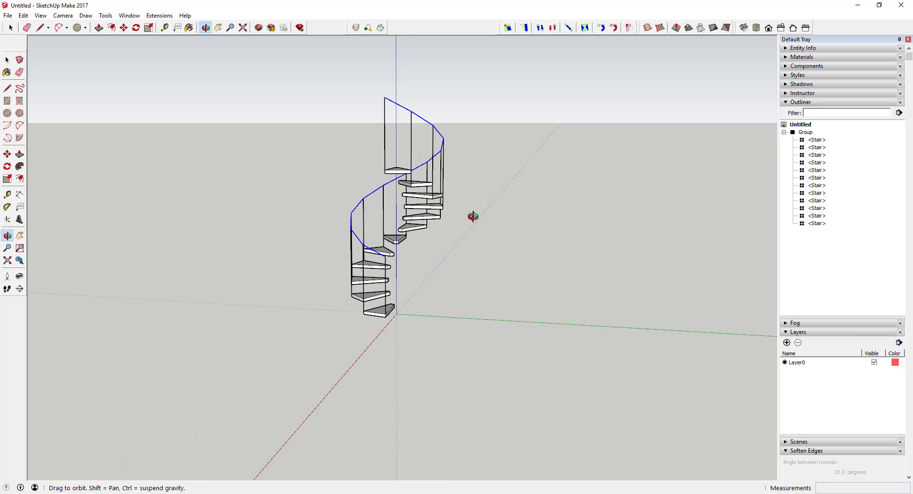
scroll(377, 272, "up", 5)
scroll(371, 269, "down", 2)
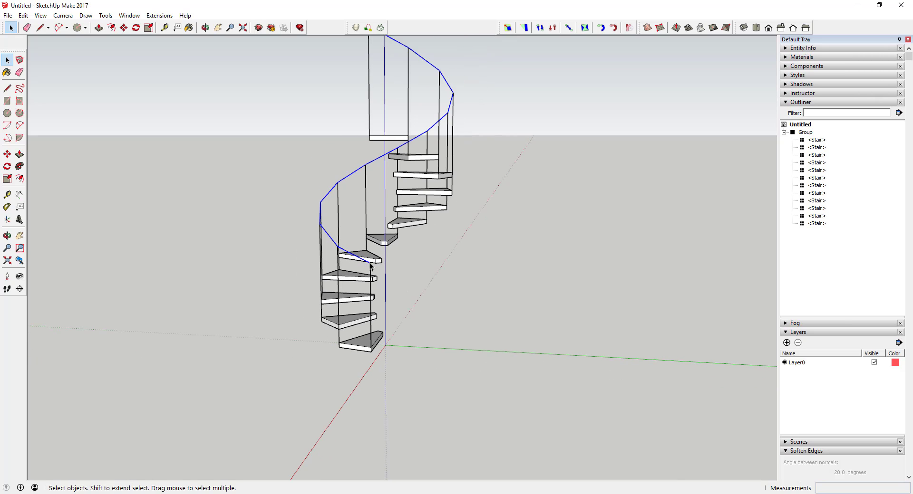
key("Escape")
scroll(343, 212, "down", 3)
left_click_drag(316, 157, 516, 366)
key("Escape")
scroll(386, 130, "up", 4)
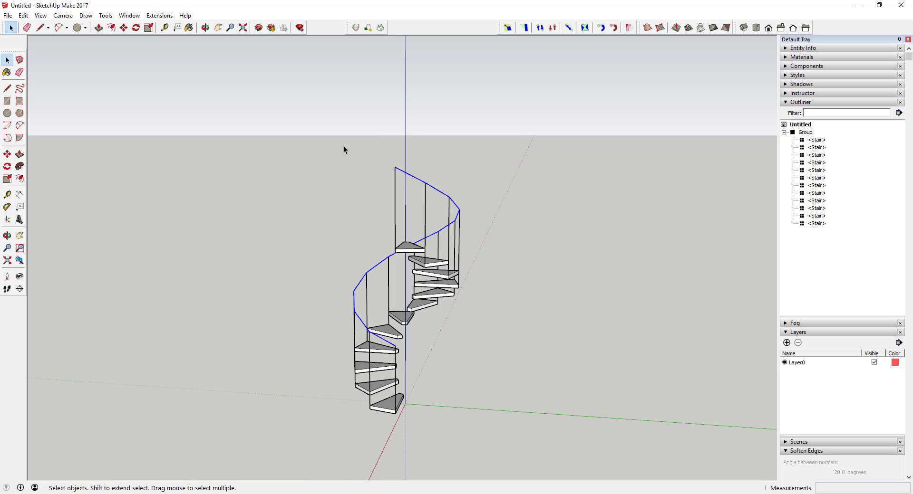
left_click_drag(312, 226, 611, 479)
key("Escape")
middle_click_drag(458, 289, 478, 283)
scroll(427, 270, "down", 1)
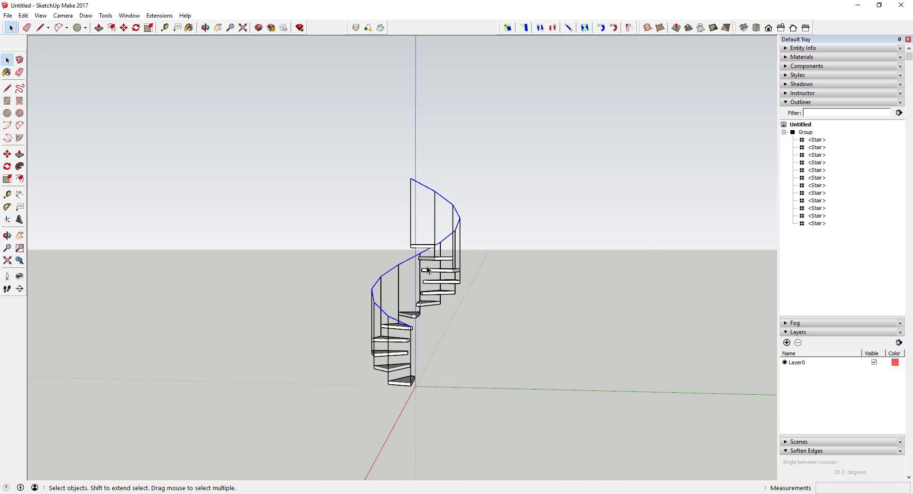
Pipe the selected handrail path with a 2" outside diameter, 0" inside diameter and 12 segments, without moving the path into the pipe group
scroll(427, 270, "up", 5)
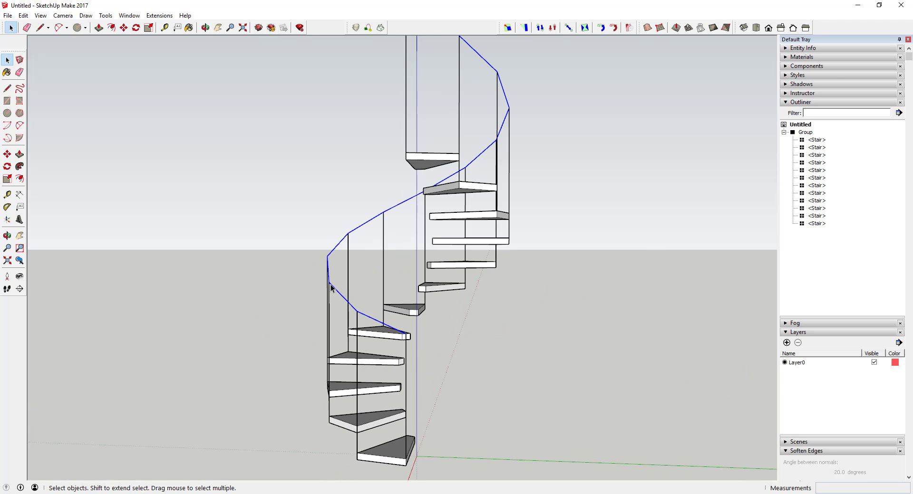
left_click(158, 17)
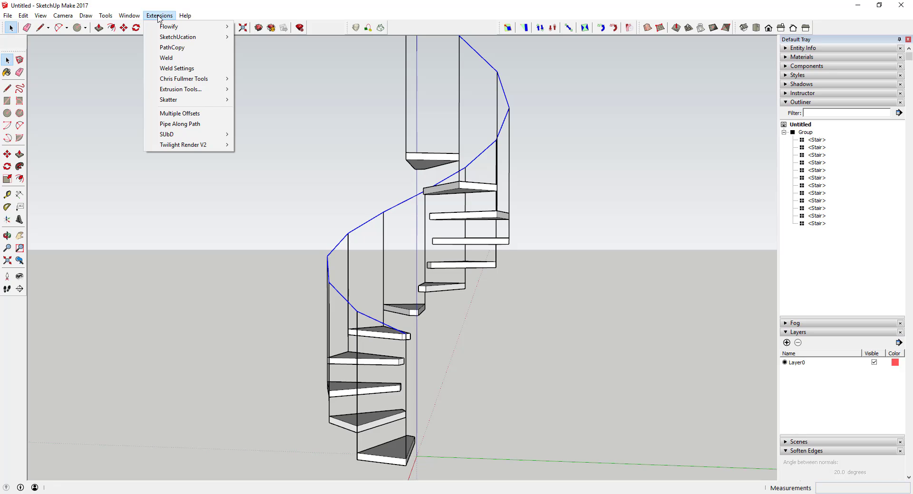
left_click(207, 125)
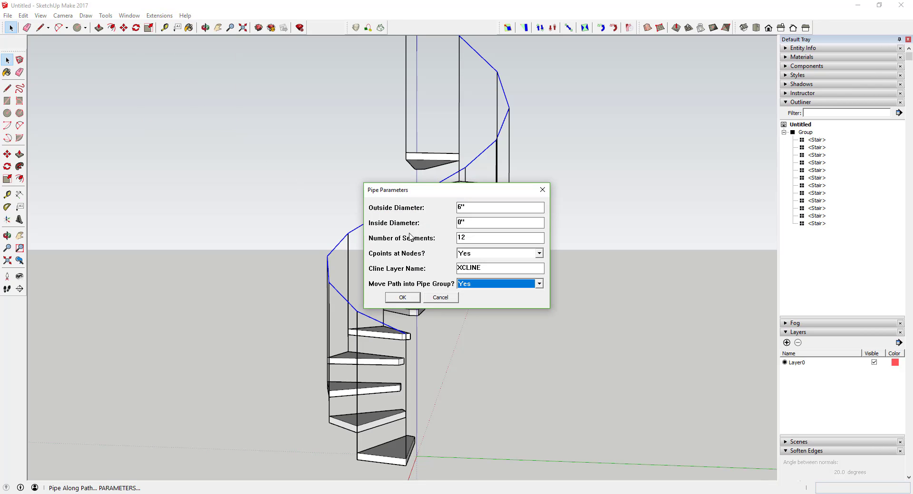
left_click_drag(473, 195, 613, 220)
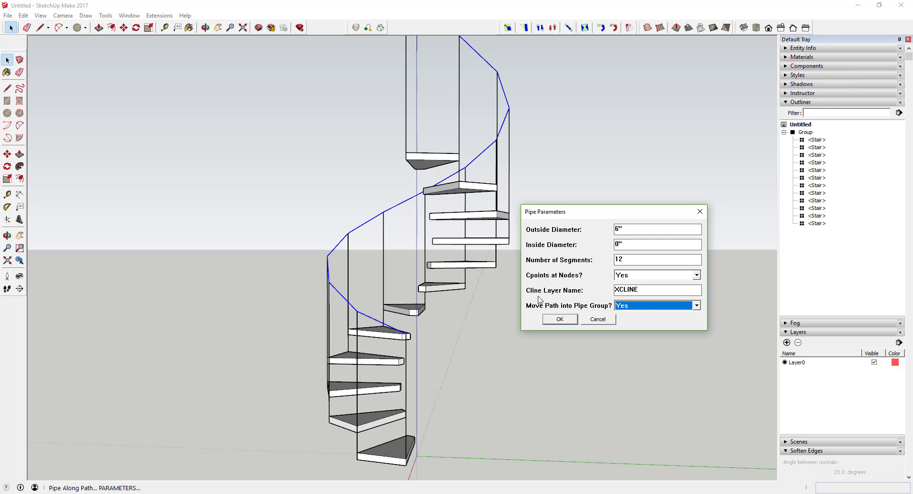
left_click(644, 307)
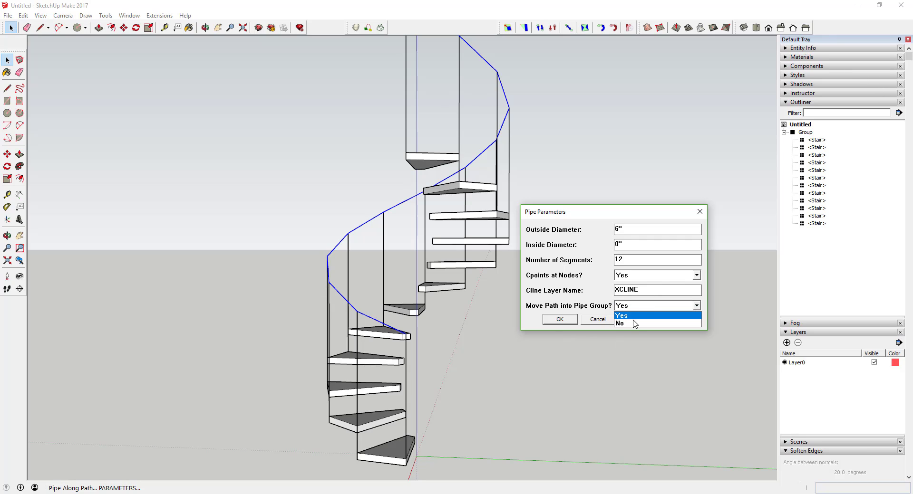
left_click(633, 324)
double_click(618, 230)
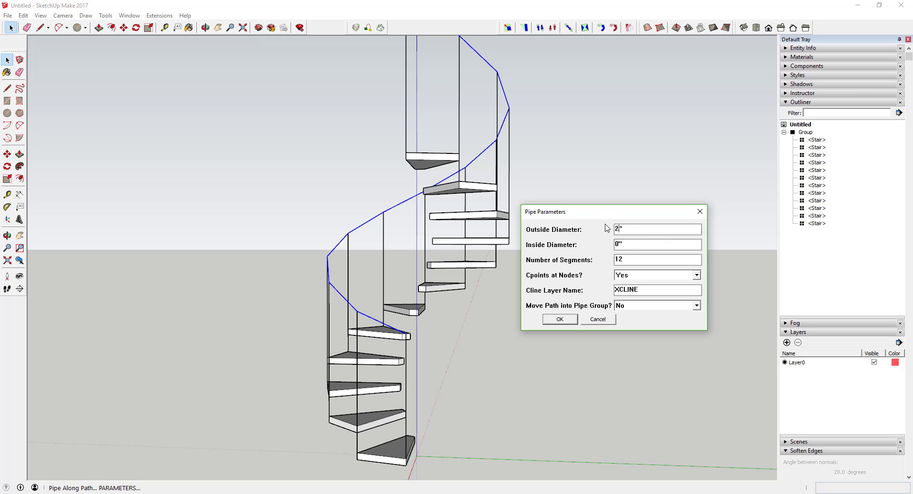
left_click(560, 319)
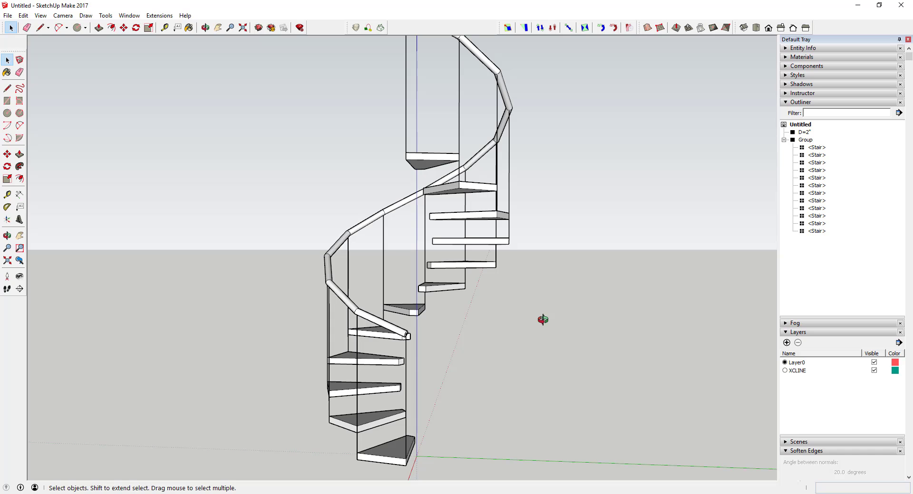
middle_click_drag(543, 319, 463, 262)
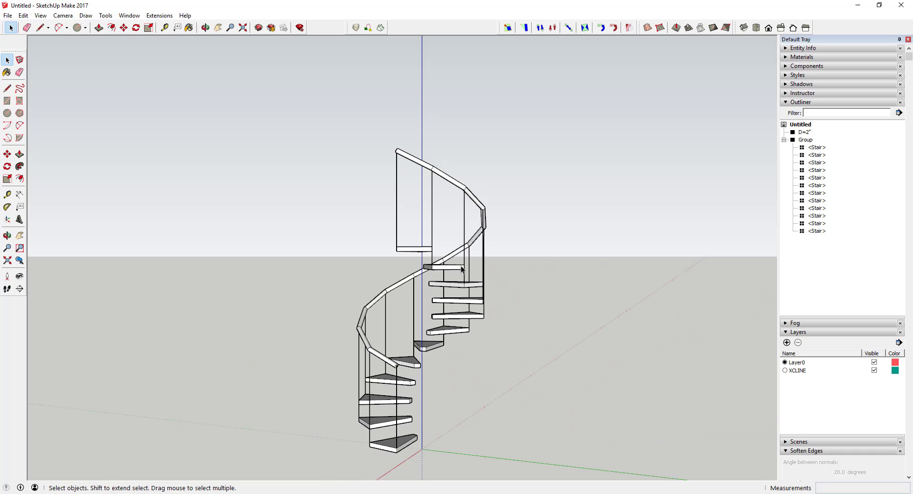
left_click(380, 360)
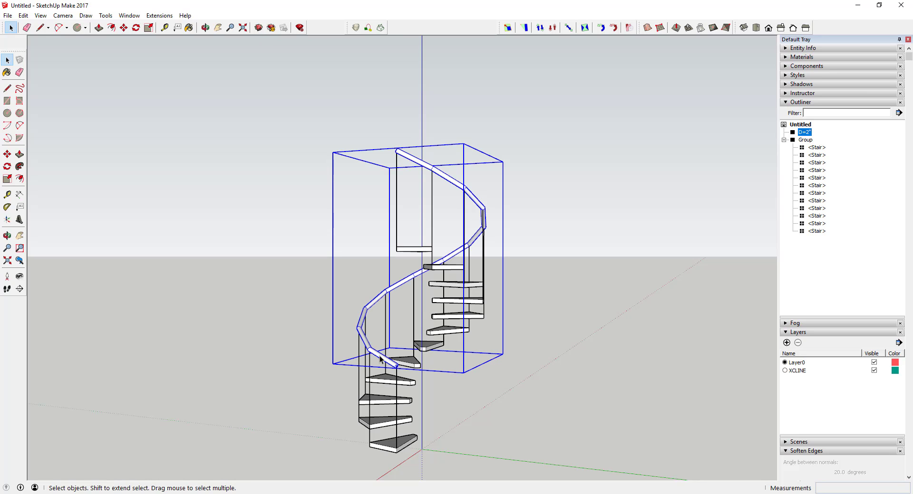
Open the stair group and its lowest Stair component for editing
scroll(381, 360, "up", 3)
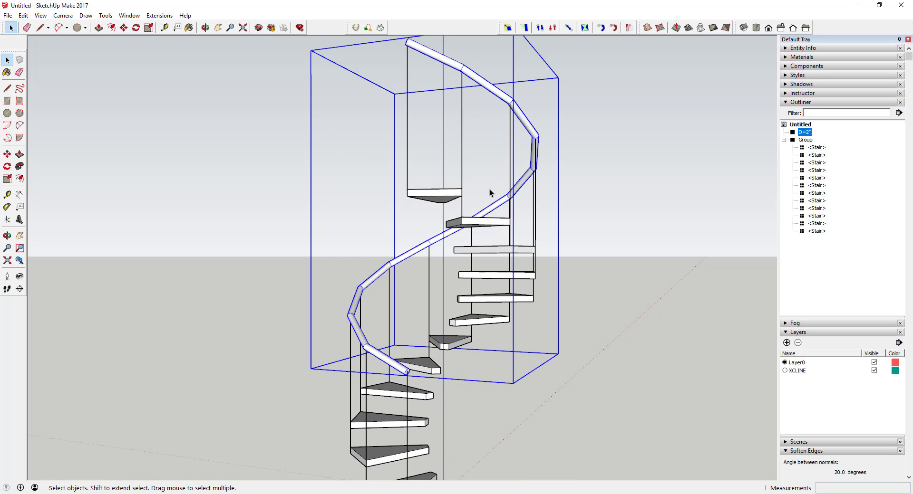
scroll(490, 189, "down", 4)
scroll(438, 357, "up", 6)
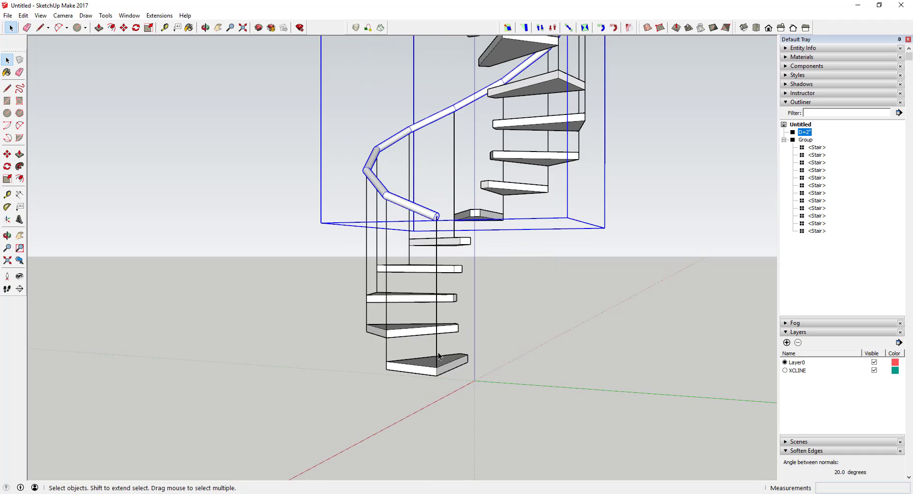
scroll(428, 352, "up", 2)
middle_click_drag(422, 347, 456, 371)
left_click(456, 371)
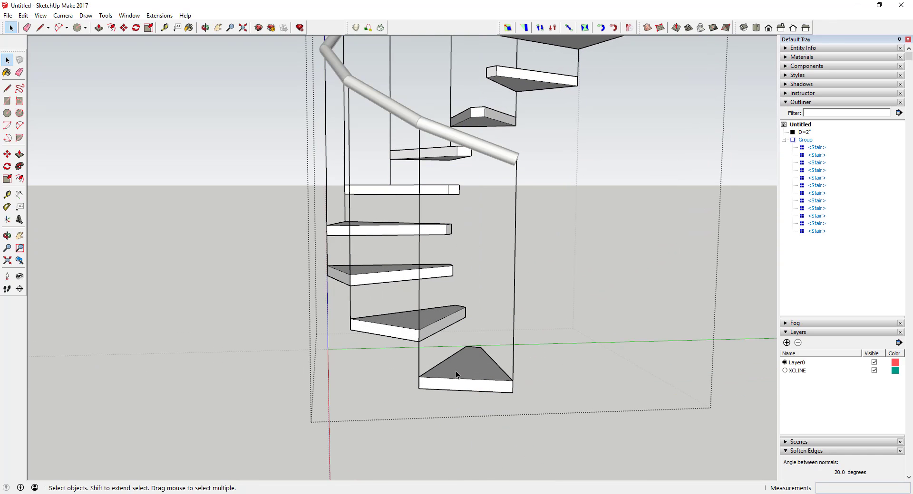
left_click(453, 370)
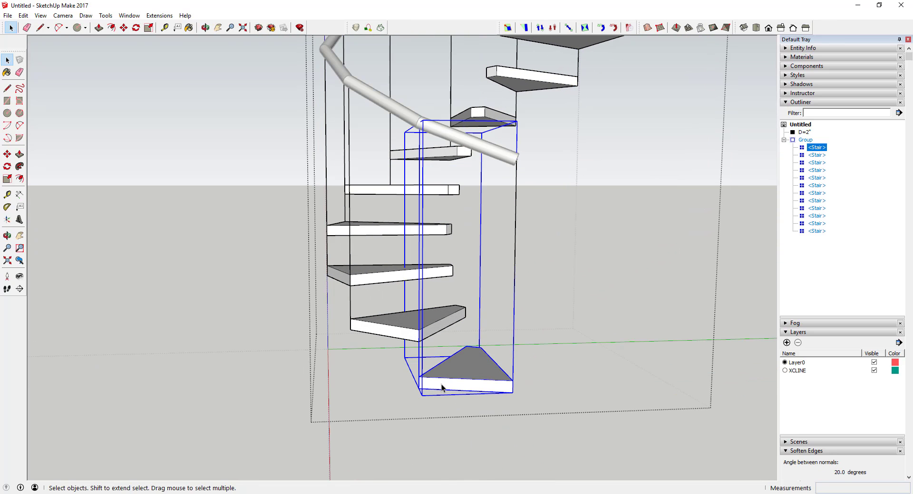
double_click(442, 387)
left_click(441, 383)
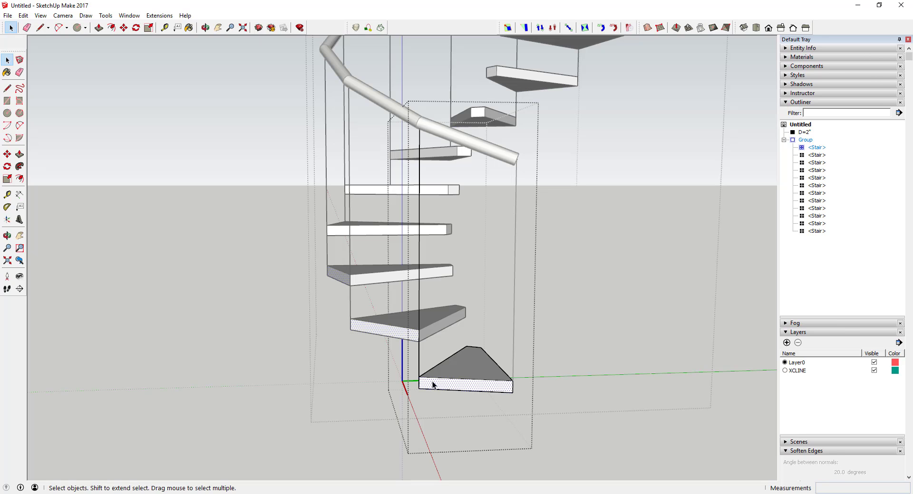
Draw a horizontal circle with a .5" radius centred on the bottom tread's outer corner, at the base of the vertical railing line
key("c")
scroll(418, 377, "up", 4)
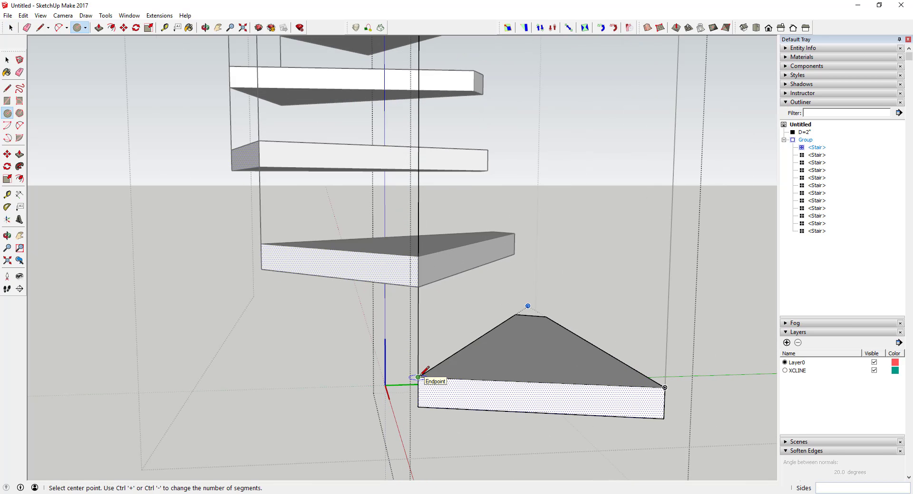
scroll(418, 377, "down", 1)
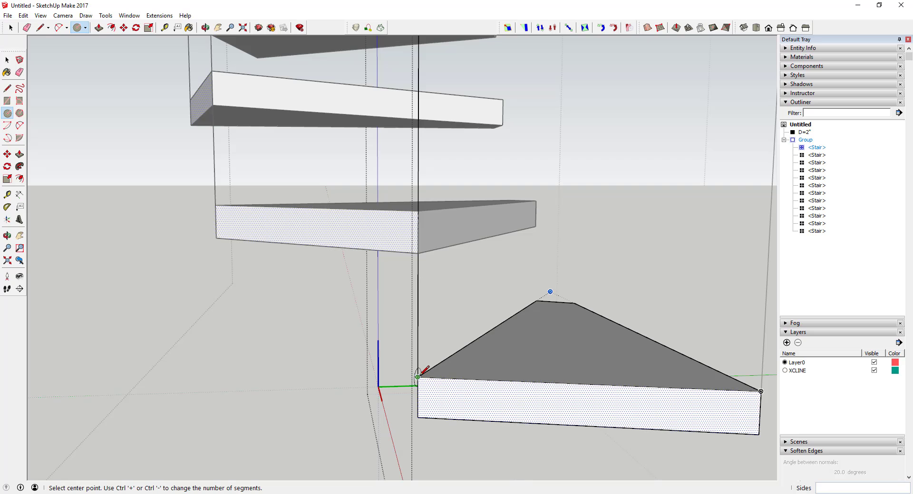
scroll(418, 377, "down", 2)
scroll(418, 377, "down", 1)
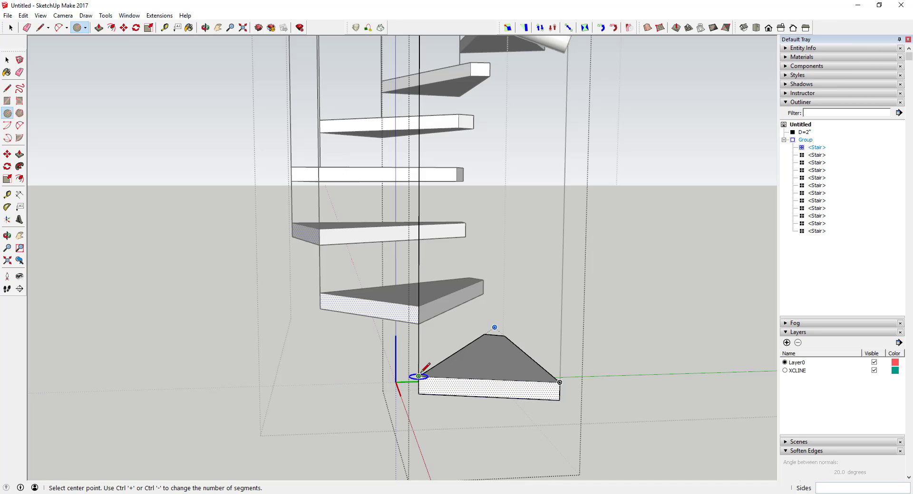
scroll(418, 377, "up", 1)
left_click(417, 378)
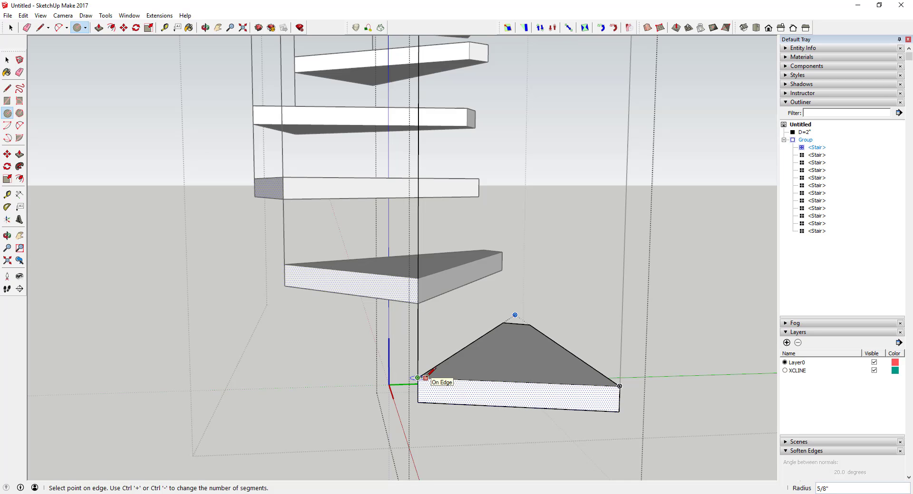
scroll(425, 378, "up", 4)
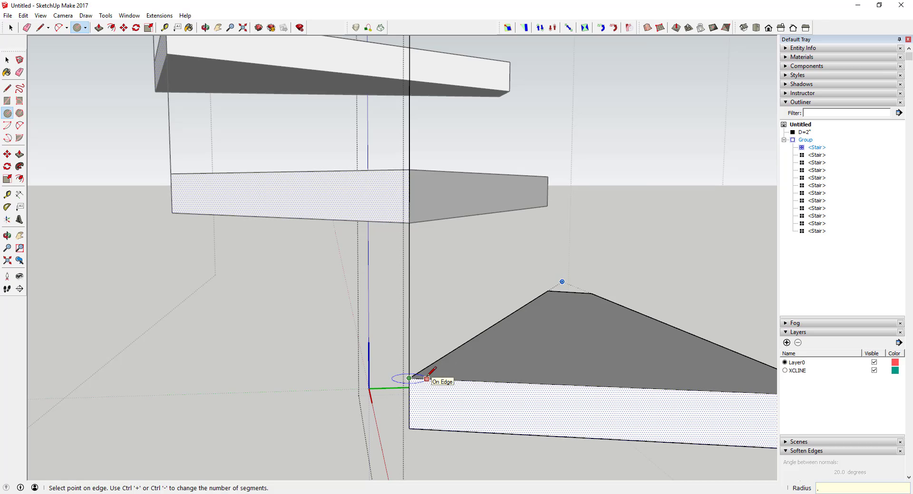
type("5")
key("Return")
key("space")
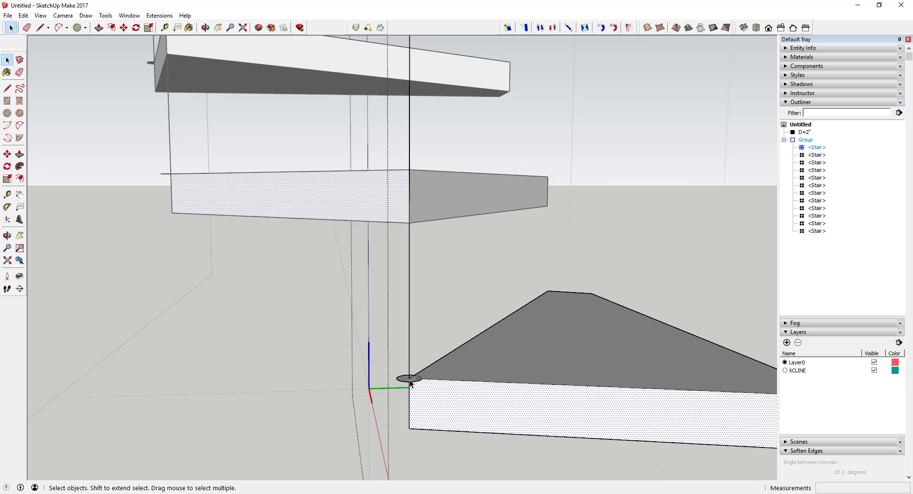
Push the exposed part of the circle 2" down to the underside of the bottom tread
scroll(406, 380, "down", 2)
scroll(405, 381, "up", 2)
key("p")
left_click(408, 381)
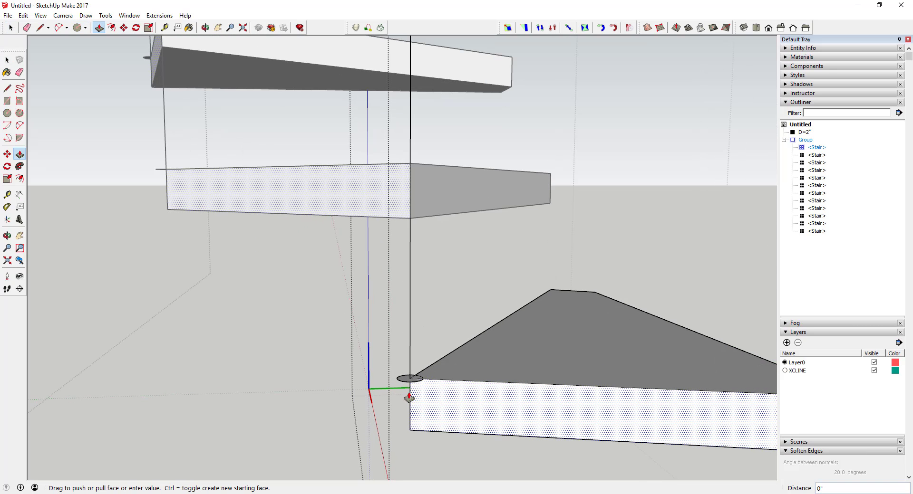
key("space")
key("p")
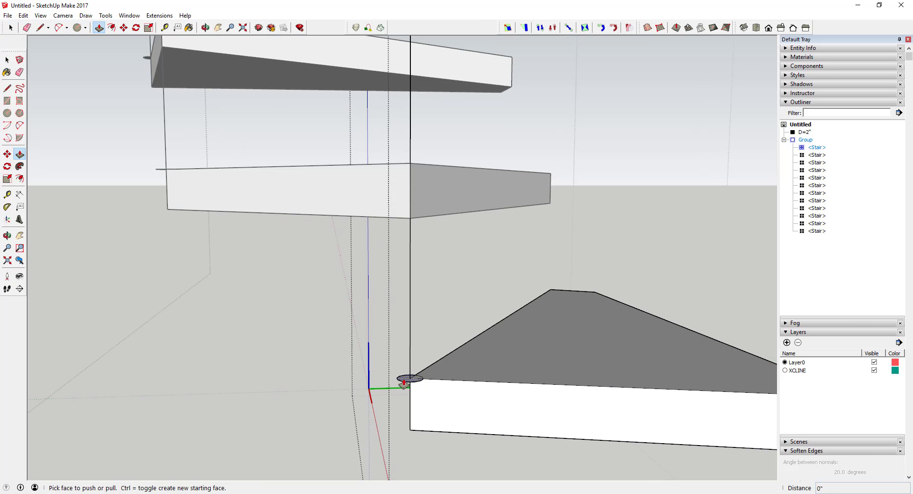
left_click(403, 383)
left_click(438, 434)
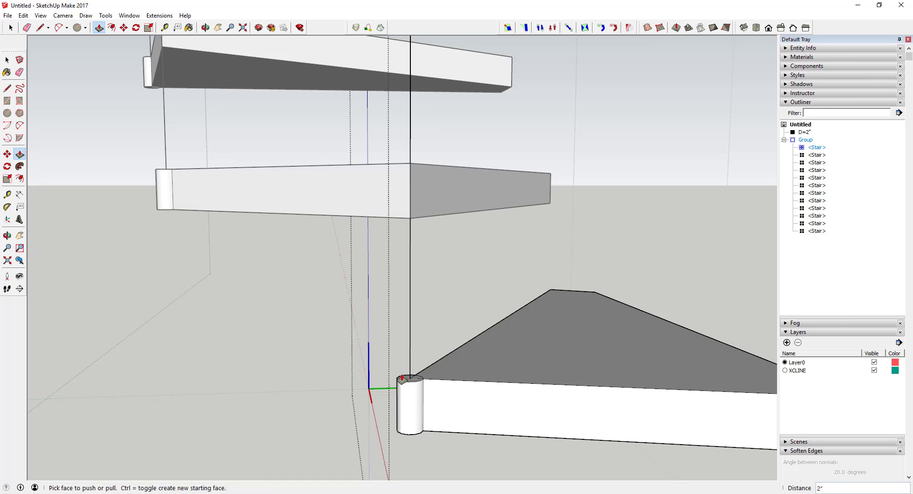
Pull the top of the round post up from the tread corner to the handrail
left_click(407, 383)
scroll(409, 336, "down", 5)
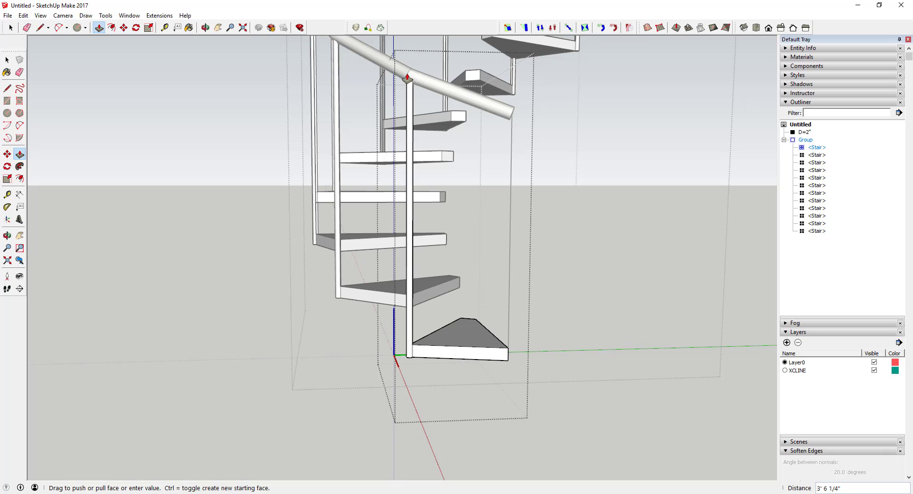
left_click(408, 74)
key("space")
Examine the post from several angles, from its joint with the handrail down to its foot on the bottom tread
middle_click_drag(571, 260, 242, 238)
scroll(329, 37, "up", 8)
key("o")
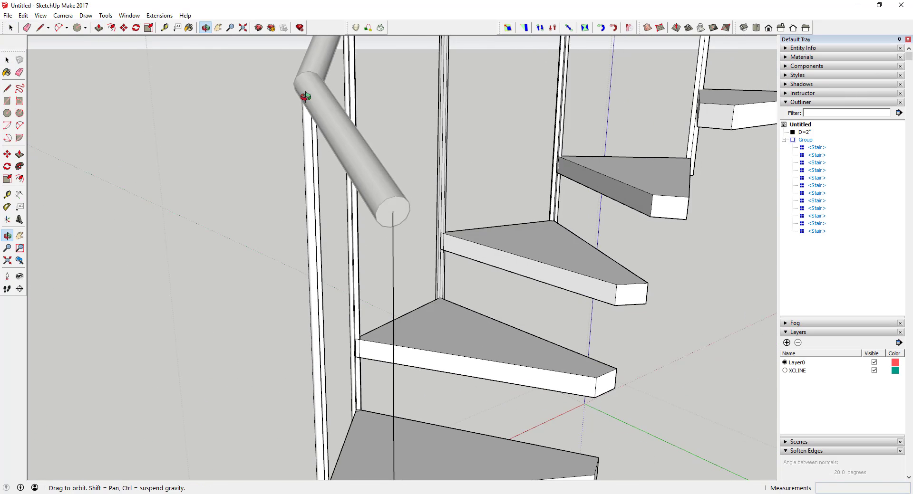
left_click_drag(329, 37, 367, 90)
scroll(326, 98, "up", 5)
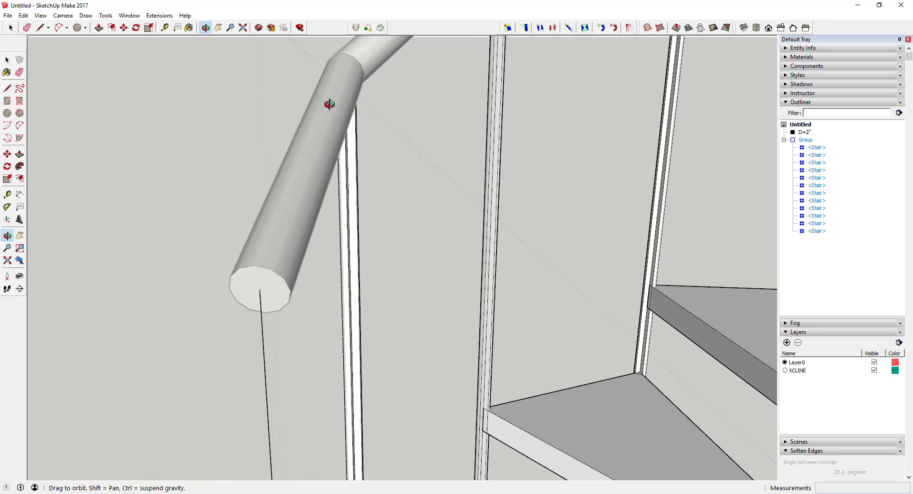
scroll(271, 112, "down", 3)
left_click_drag(271, 111, 332, 145)
key("space")
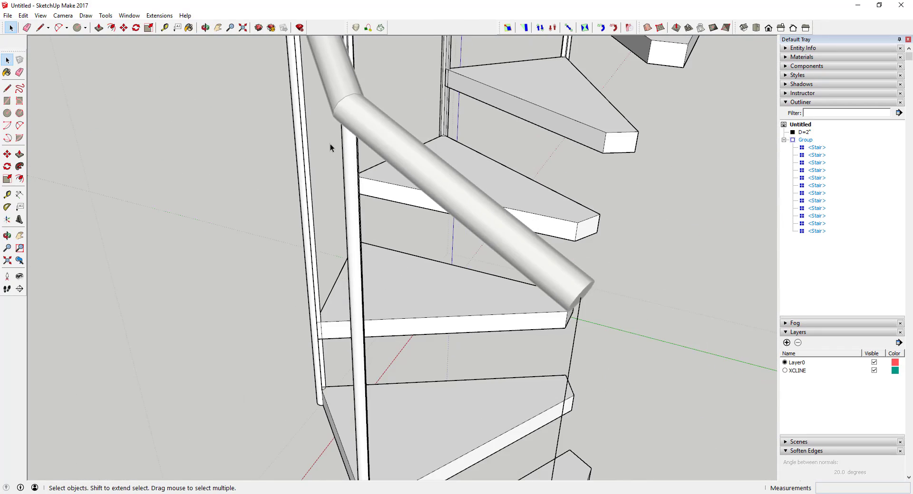
scroll(332, 145, "up", 3)
scroll(396, 474, "up", 3)
middle_click_drag(359, 424, 204, 409)
scroll(306, 395, "up", 3)
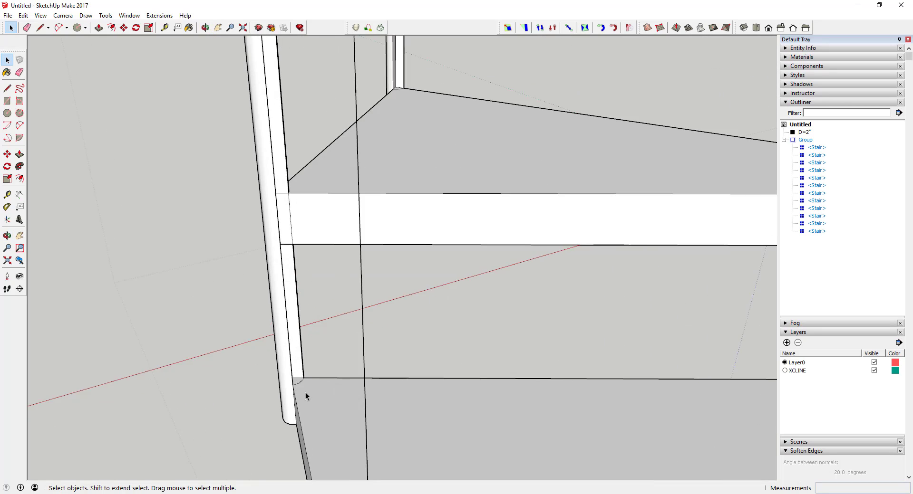
Reopen the lowest Stair component and pull the remaining wedge of the circle on the tread up to the top of the post
key("p")
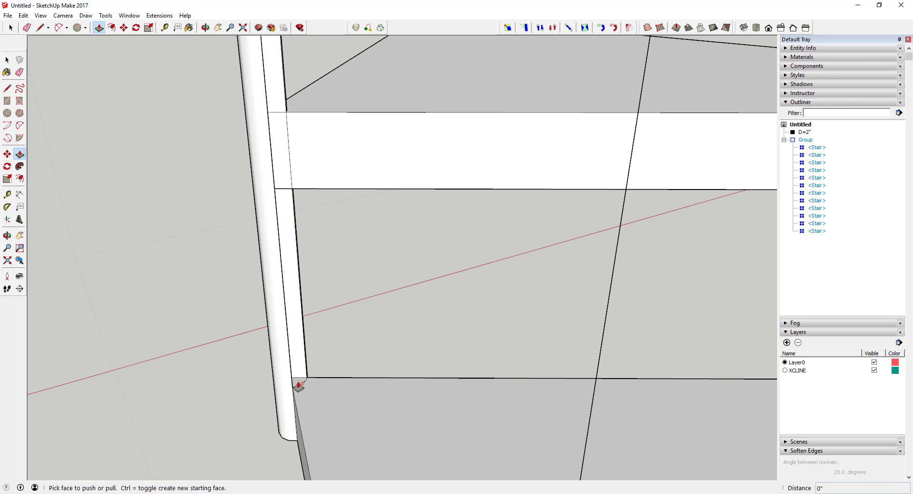
key("space")
double_click(300, 386)
key("p")
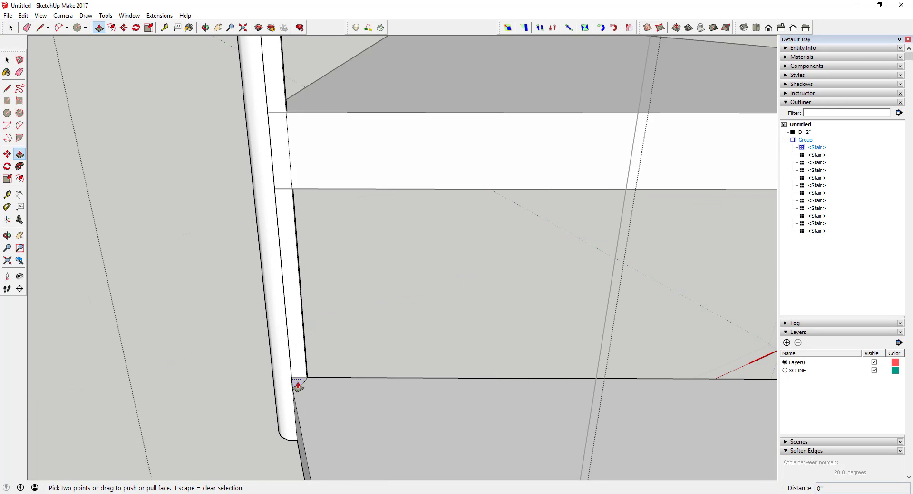
left_click(299, 386)
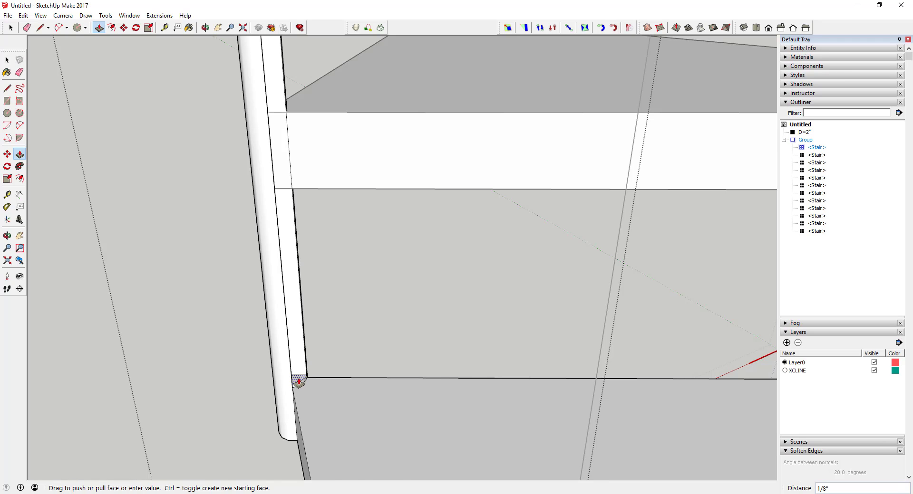
scroll(299, 380, "down", 6)
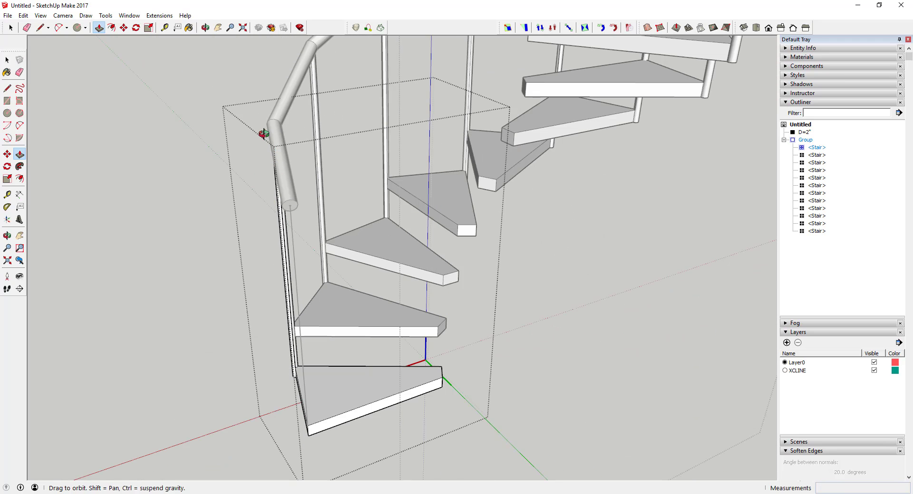
middle_click_drag(261, 133, 397, 57)
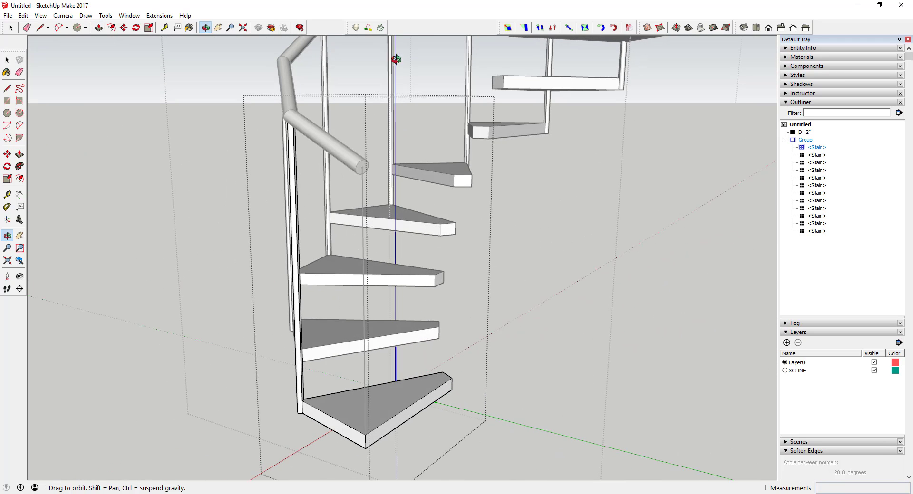
left_click(291, 123)
Examine the lowest tread's post and its seam edges up close and from several angles
key("space")
middle_click_drag(309, 190, 116, 240)
scroll(303, 237, "up", 5)
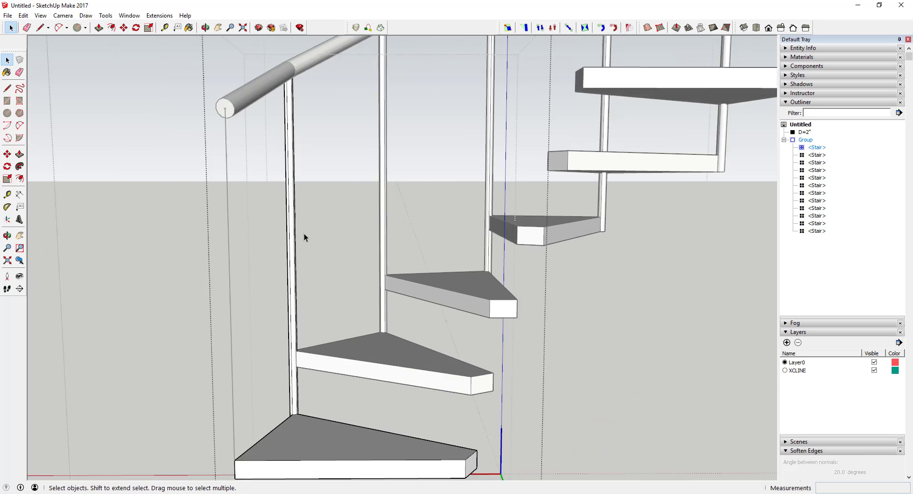
scroll(304, 233, "up", 5)
key("e")
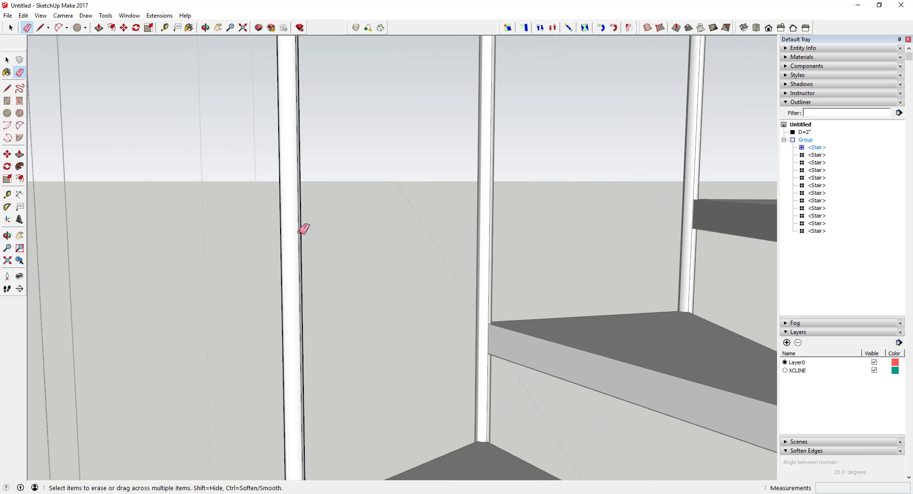
key("space")
scroll(330, 281, "down", 6)
mouse_move(316, 314)
middle_mouse_down()
mouse_move(560, 330)
mouse_move(524, 299)
mouse_move(541, 301)
mouse_move(581, 216)
middle_mouse_up()
scroll(536, 252, "up", 2)
scroll(453, 329, "up", 3)
Draw a circle of 1/2" radius on the top front corner of the bottom tread, inside the staircase group but outside the Stair component
left_click(445, 315)
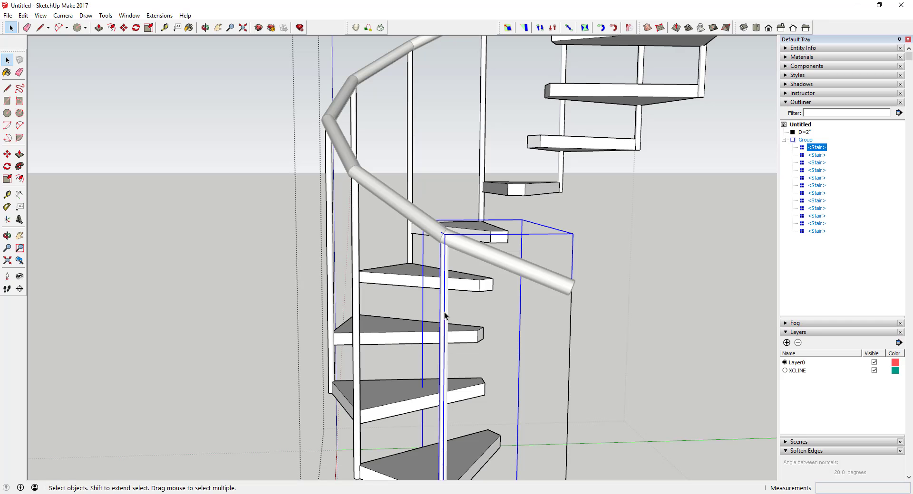
scroll(445, 315, "down", 4)
scroll(472, 391, "up", 5)
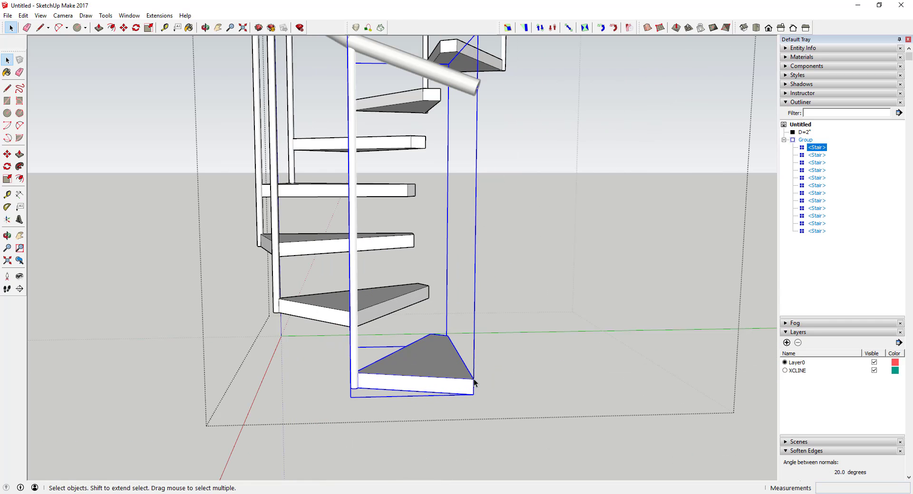
scroll(492, 390, "down", 5)
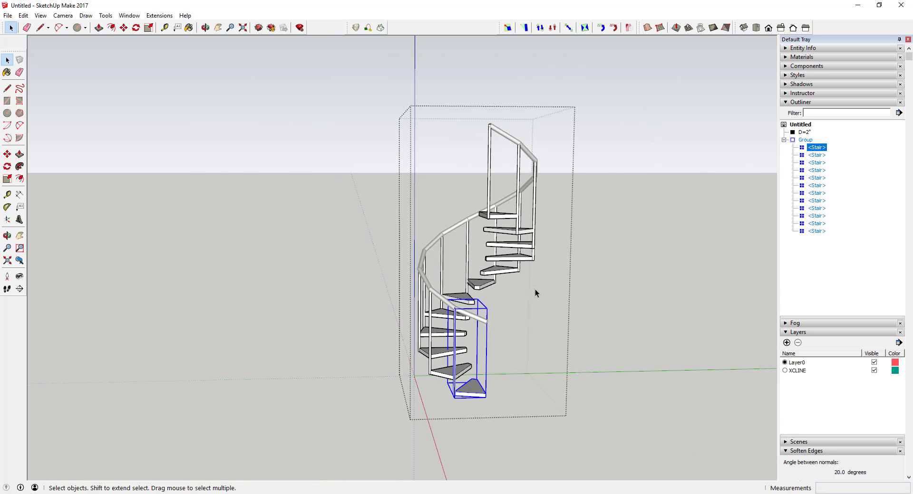
middle_click_drag(535, 293, 497, 320)
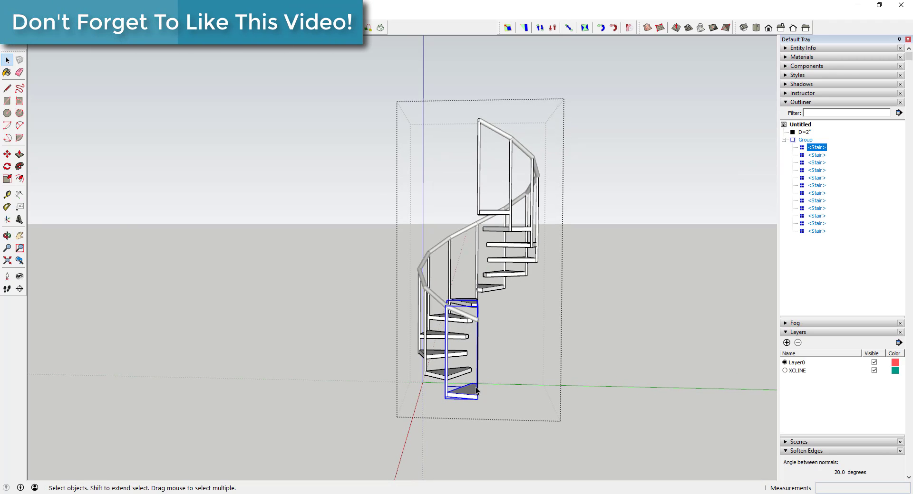
scroll(478, 375, "up", 5)
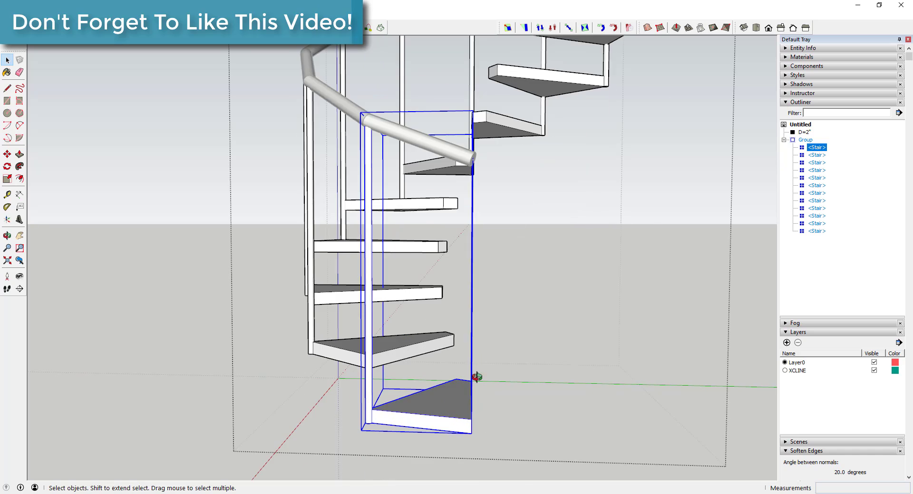
scroll(476, 377, "up", 4)
key("c")
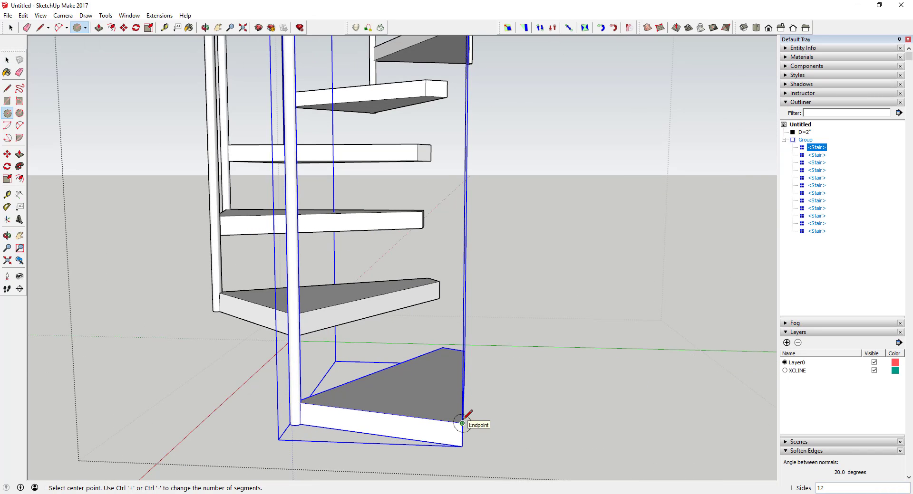
left_click(462, 423)
left_click(462, 423)
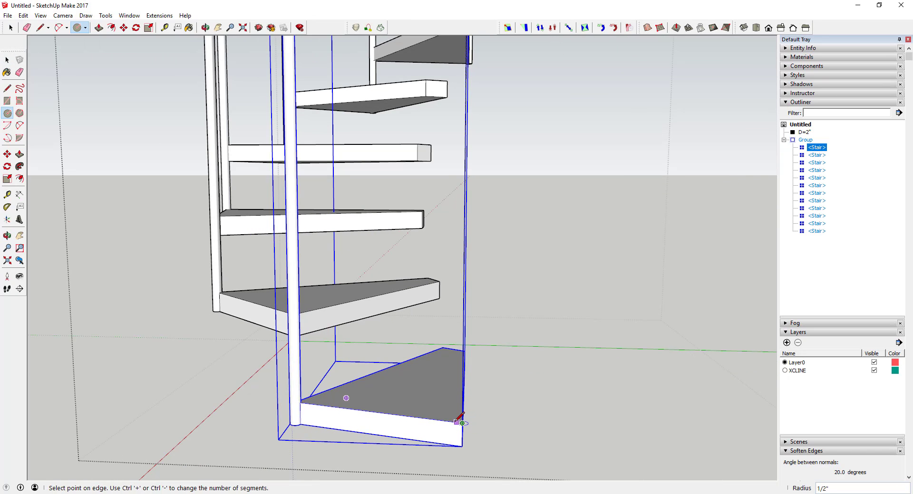
left_click(462, 423)
key("space")
Push the corner circle 2" down to the tread's underside and pull its top about 3' 13/16" up to the handrail's end
scroll(462, 423, "up", 1)
key("p")
left_click(462, 424)
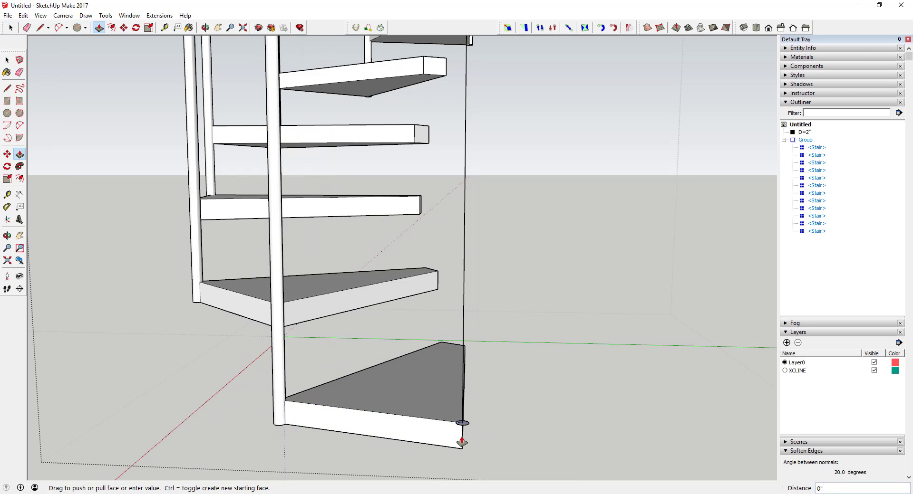
left_click(452, 450)
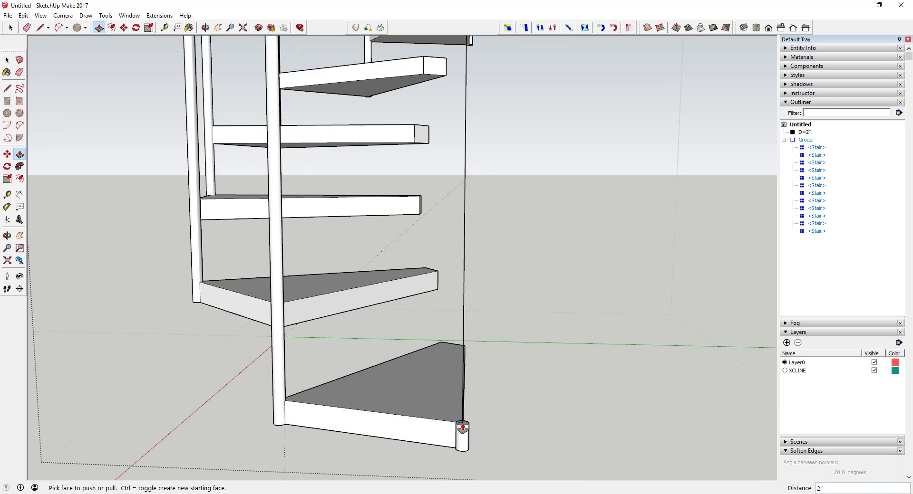
left_click(462, 427)
scroll(464, 428, "down", 3)
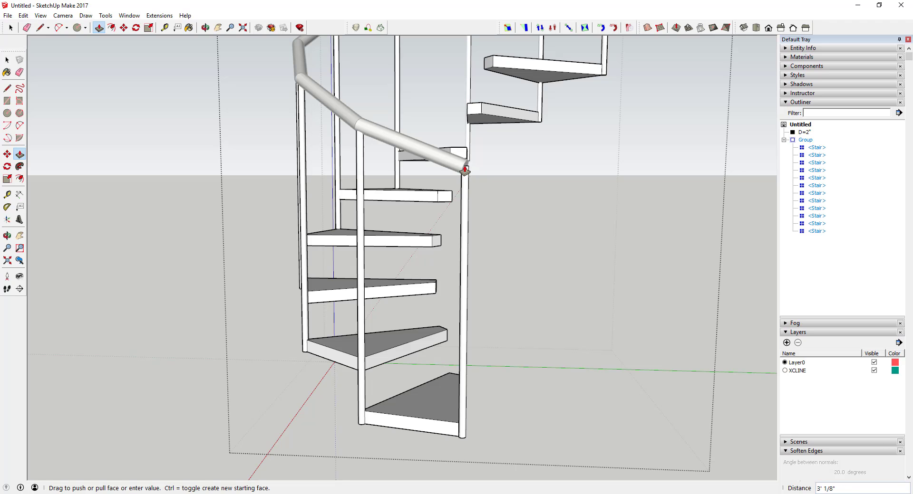
left_click(464, 165)
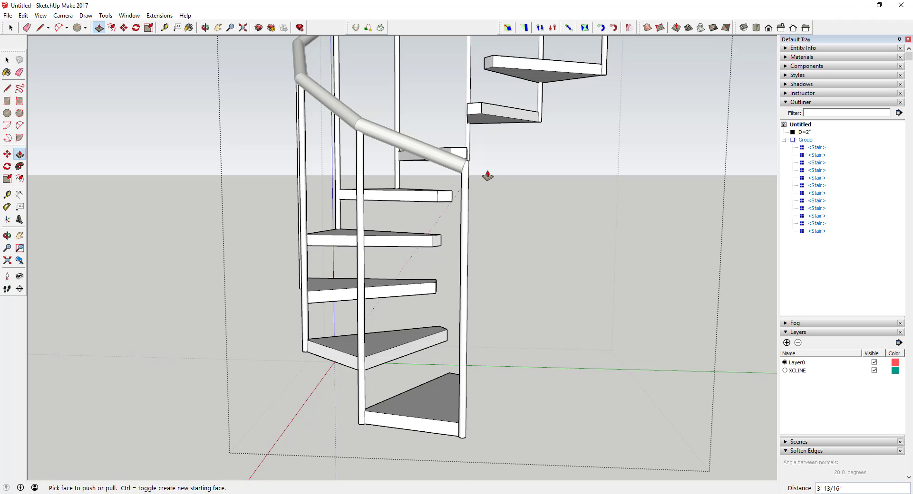
Open the D=2" handrail group and pull its lower end face slightly outward past the new post
scroll(467, 167, "up", 5)
middle_click_drag(418, 173, 443, 154)
scroll(447, 156, "down", 3)
key("space")
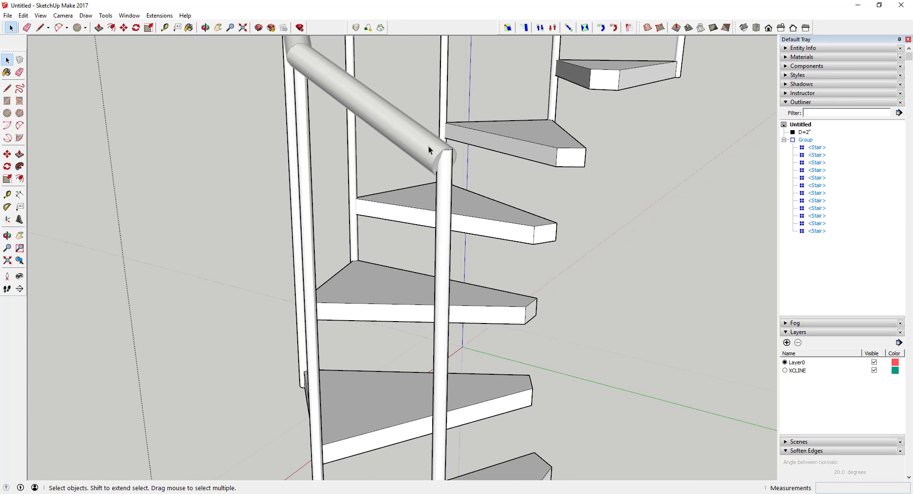
double_click(430, 150)
left_click(433, 154)
left_click(437, 162)
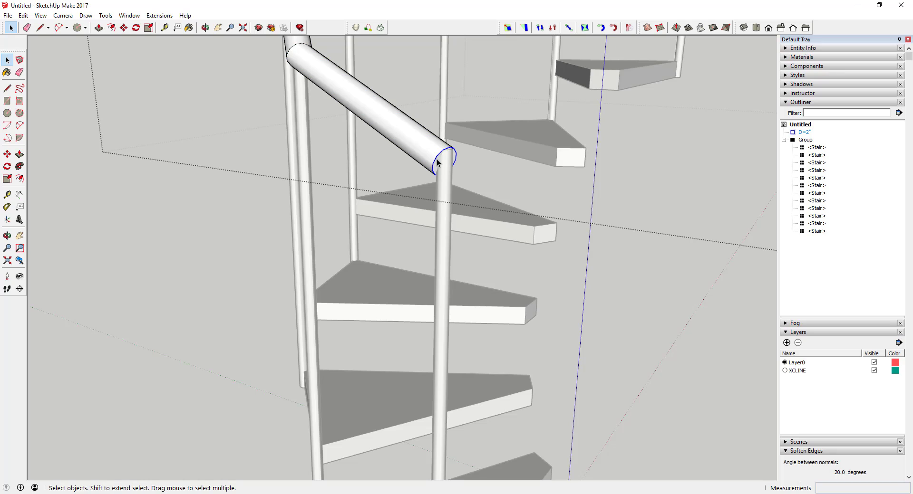
key("p")
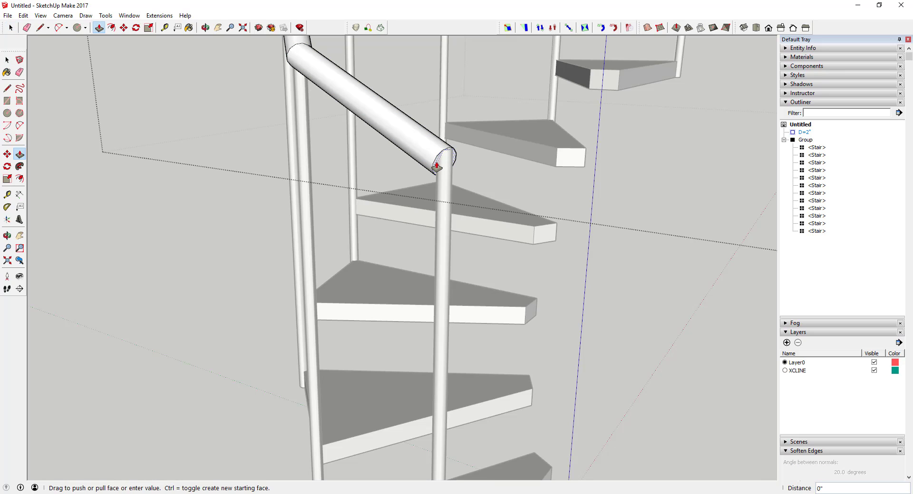
left_click_drag(437, 165, 475, 176)
key("space")
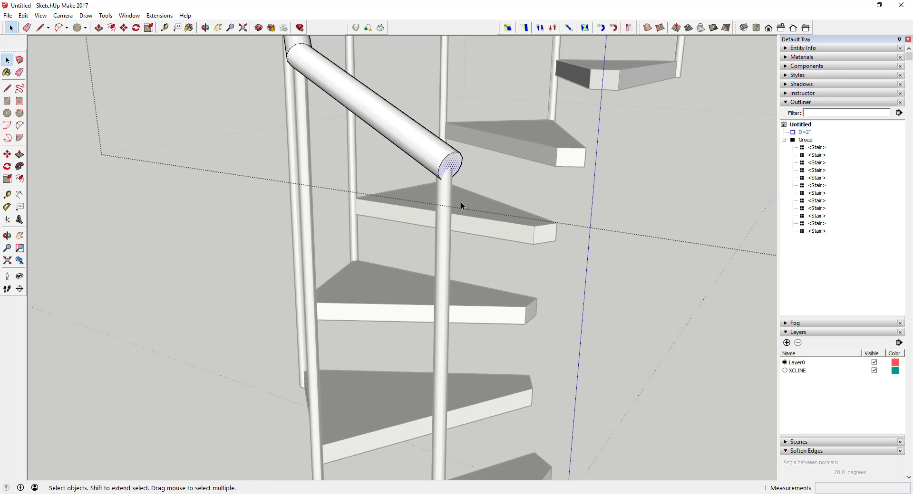
Leave the handrail group and examine the extended rail end, the treads and the whole staircase from several angles
middle_click_drag(579, 195, 501, 148)
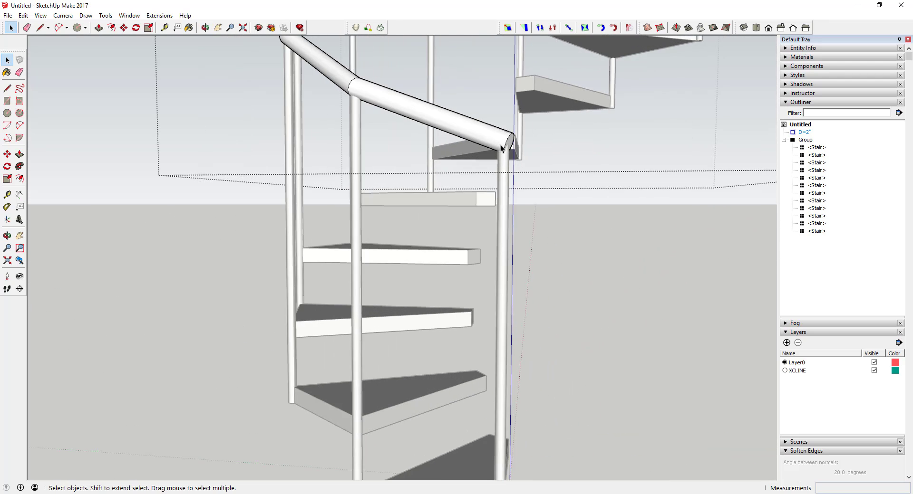
scroll(501, 149, "up", 5)
scroll(504, 236, "down", 8)
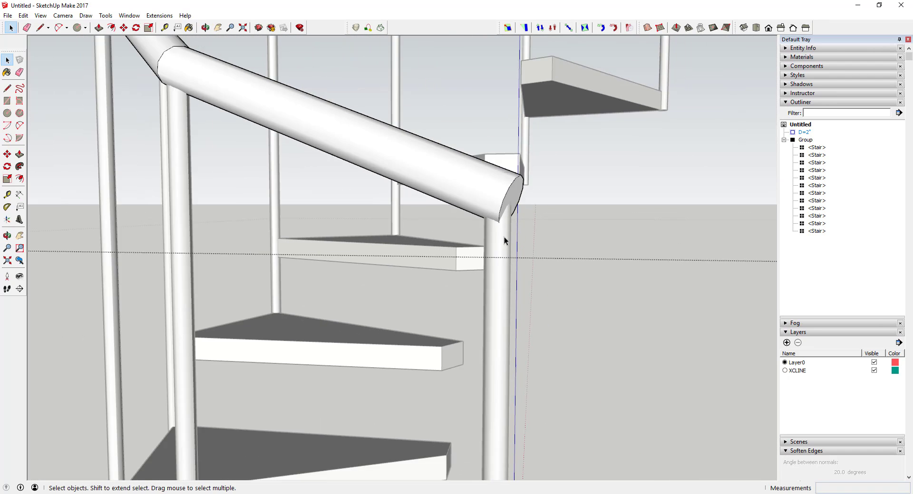
middle_click_drag(524, 375, 177, 334)
scroll(257, 348, "up", 5)
scroll(257, 347, "up", 3)
middle_click_drag(161, 302, 177, 141)
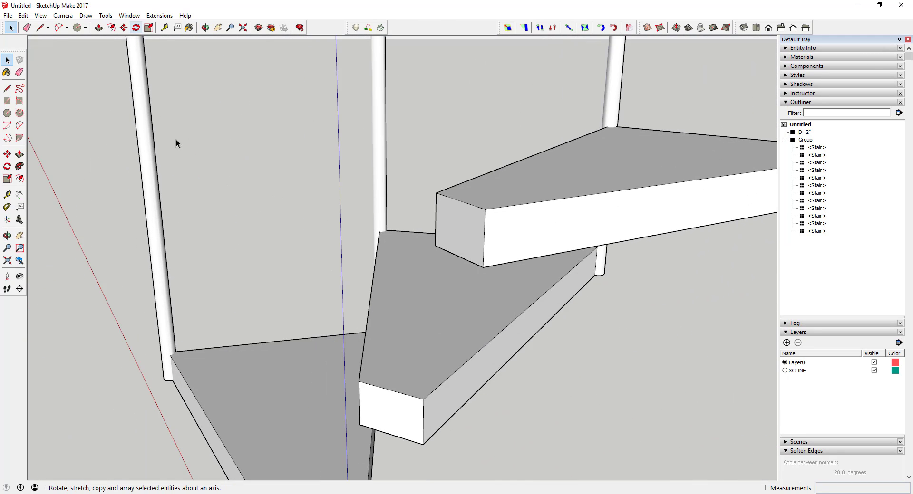
scroll(153, 214, "down", 3)
middle_click_drag(193, 315, 489, 293)
scroll(577, 285, "down", 5)
scroll(489, 373, "up", 4)
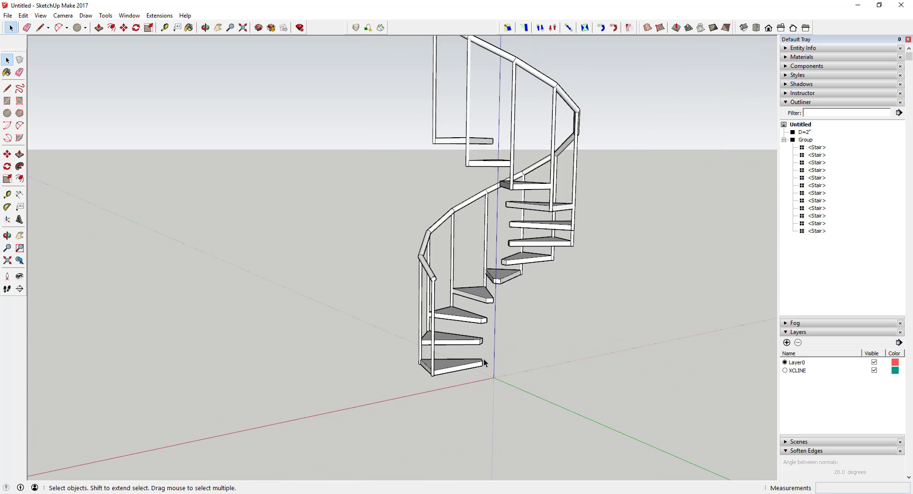
key("c")
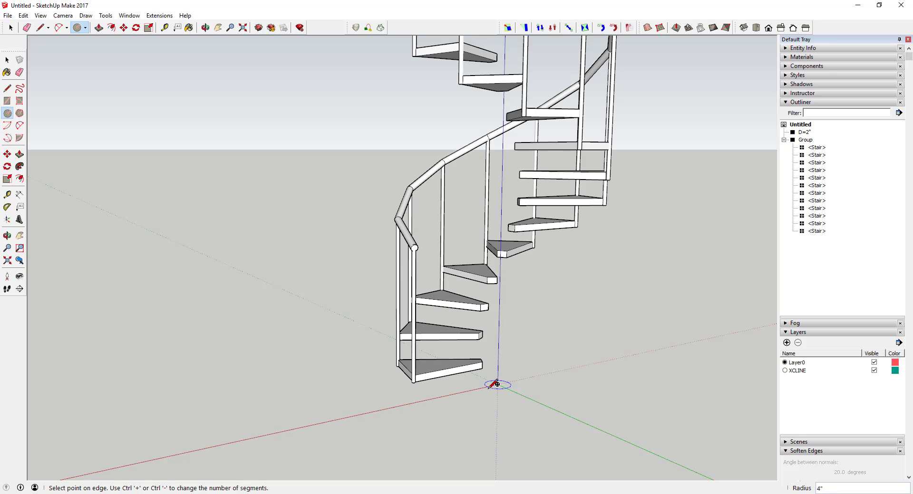
left_click(498, 384)
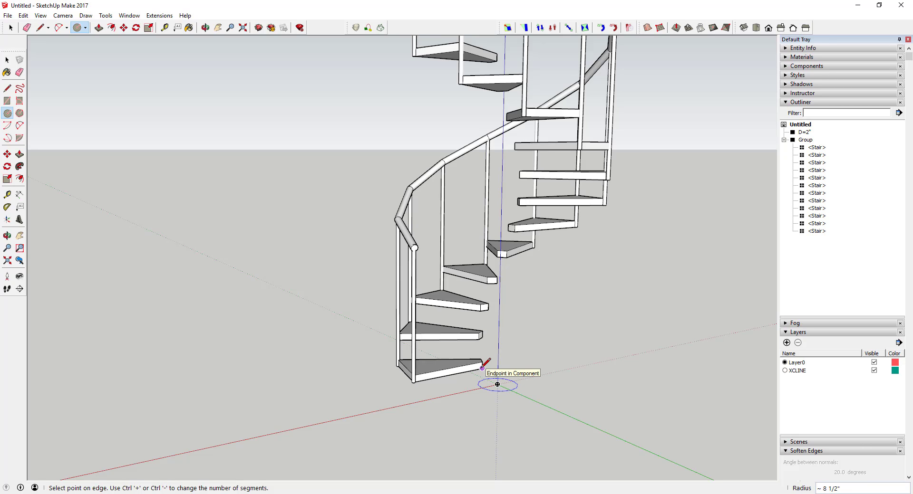
key("space")
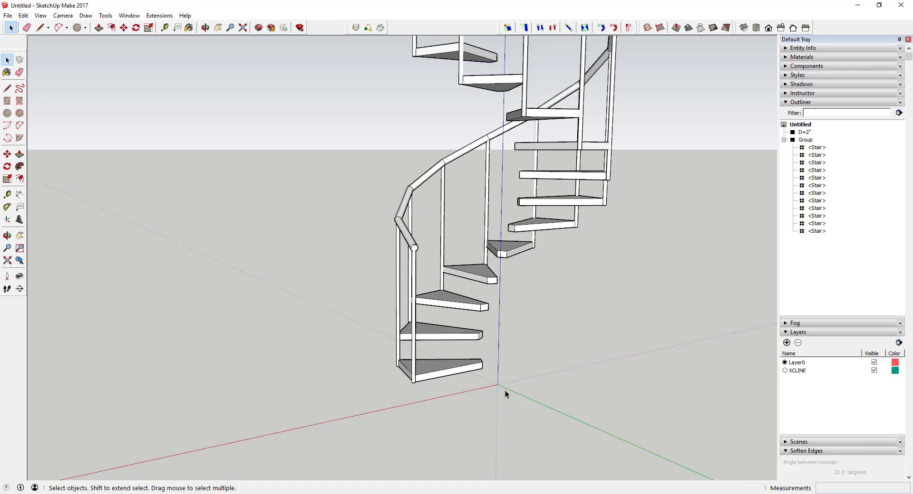
Set the circle to 24 sides and draw it from the origin out to the inner corner of the bottom tread
key("c")
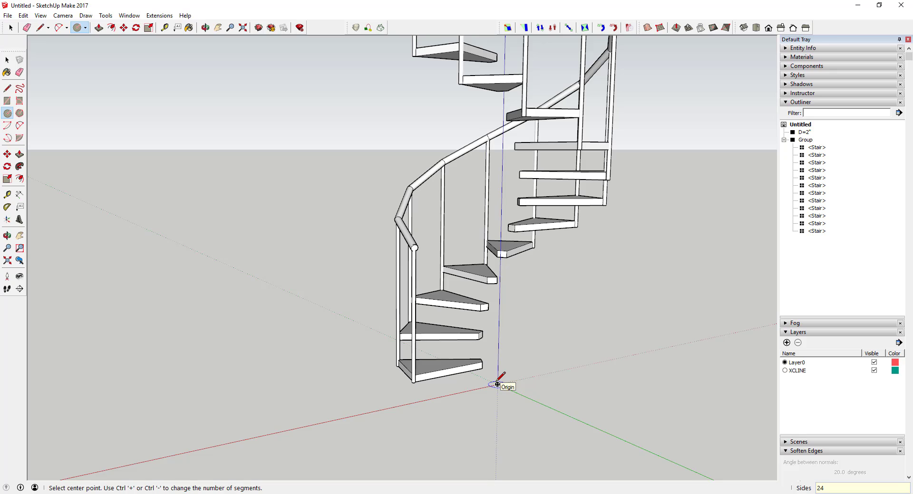
left_click(497, 384)
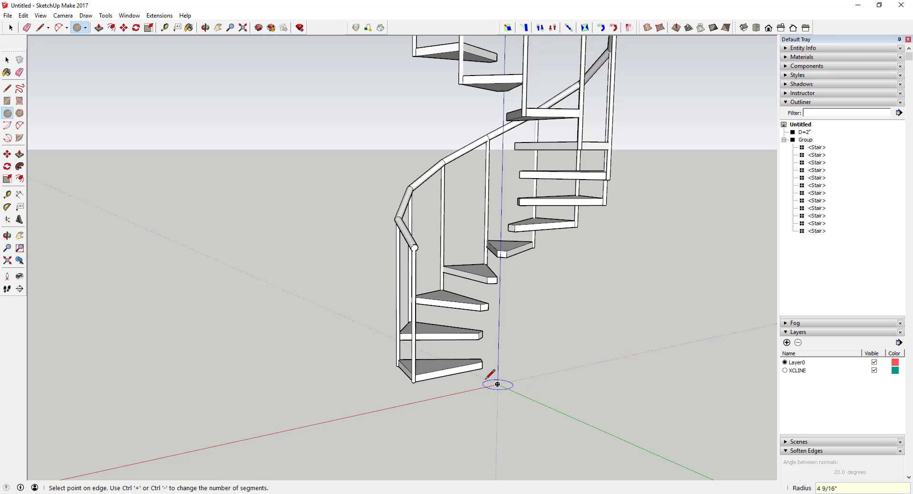
left_click(481, 368)
key("space")
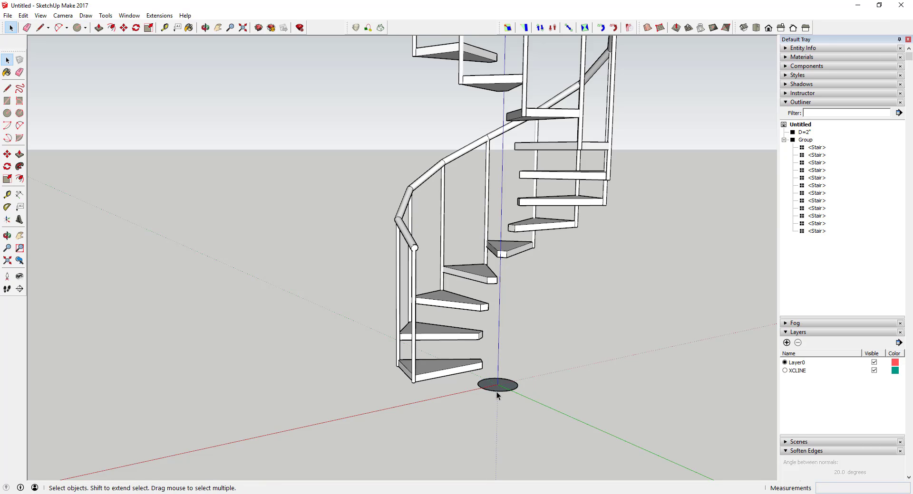
Pull the origin circle up into a central column reaching the top handrail and examine how it meets the treads
key("p")
left_click(497, 393)
scroll(498, 392, "down", 3)
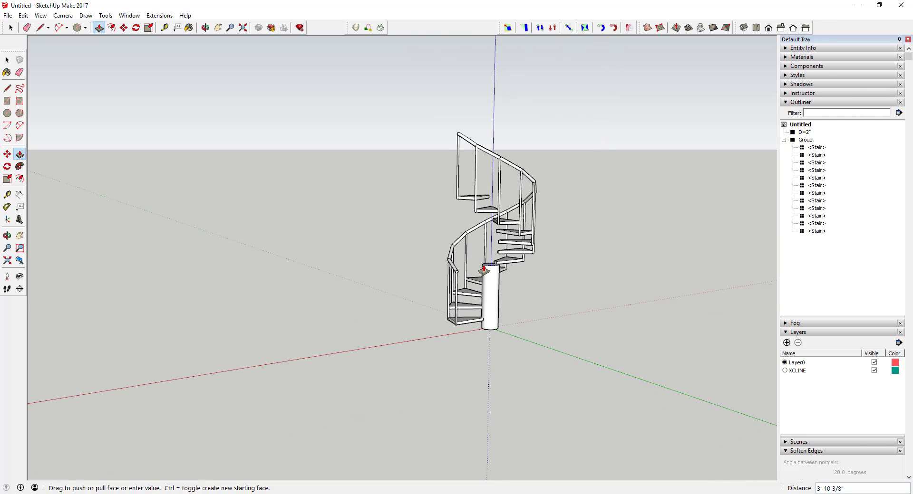
left_click(471, 137)
middle_click_drag(537, 200, 489, 215)
key("space")
scroll(489, 215, "up", 8)
middle_click_drag(295, 233, 285, 233)
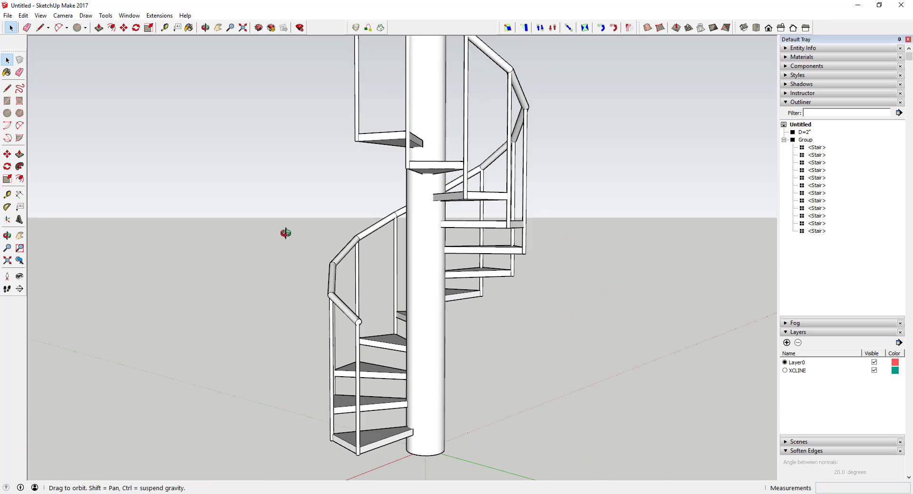
scroll(428, 267, "down", 6)
Undo the column's extrusion and erase the circle at the origin
key("ctrl+z")
scroll(425, 331, "up", 3)
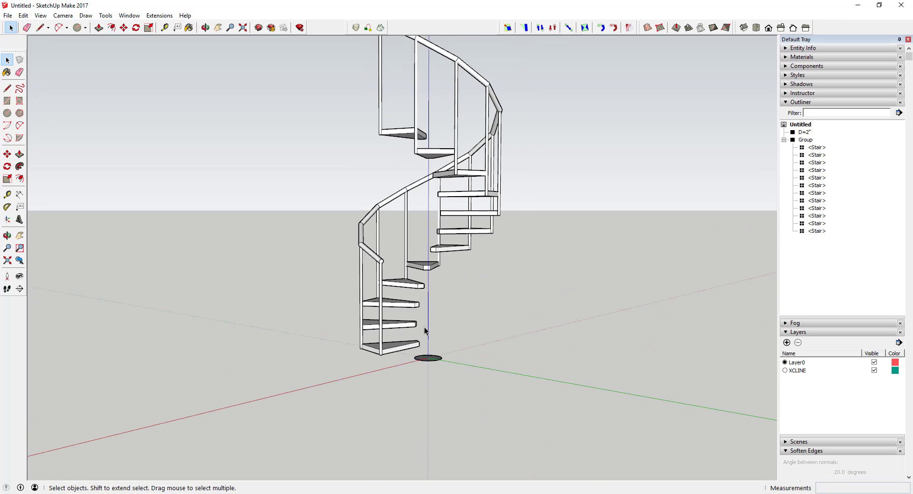
scroll(424, 331, "up", 6)
key("e")
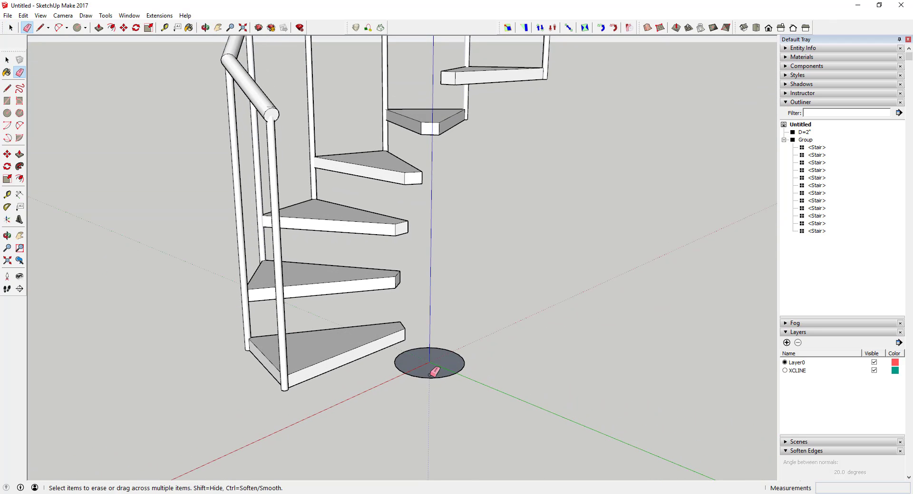
left_click_drag(434, 372, 432, 379)
Draw a smaller circle centred on the origin as the base of the central column
key("c")
scroll(430, 362, "up", 3)
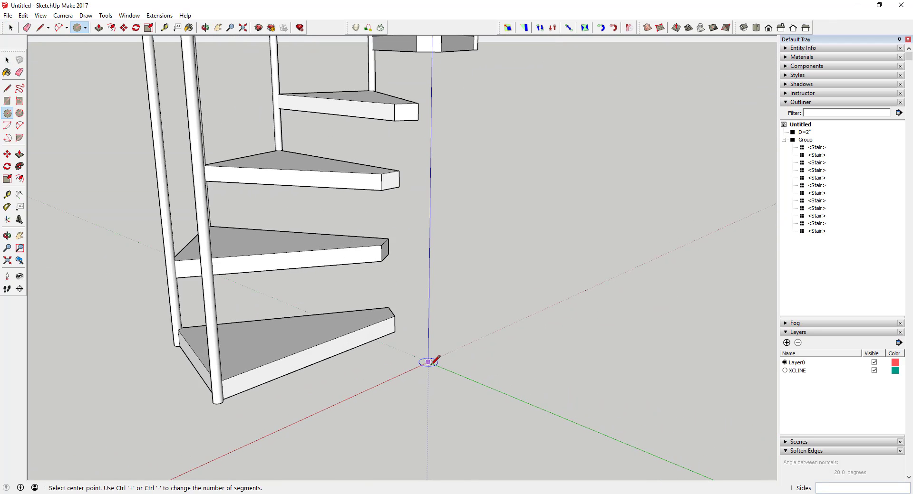
left_click(428, 363)
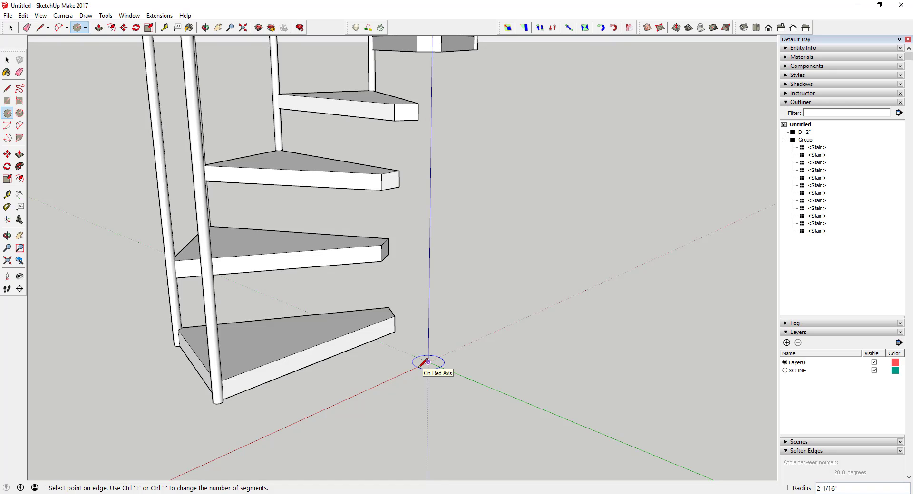
key("Return")
key("space")
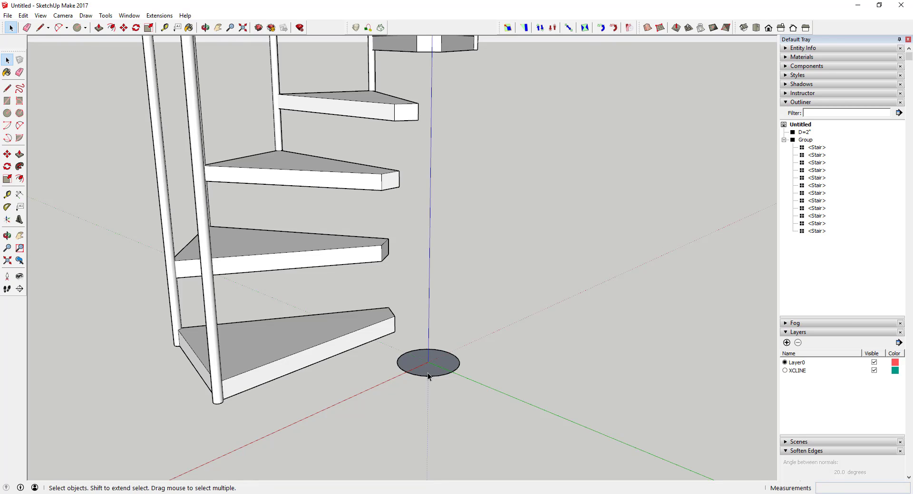
Pull the circle at the origin up into a central column reaching the top of the handrail
key("p")
left_click(428, 364)
scroll(427, 214, "down", 6)
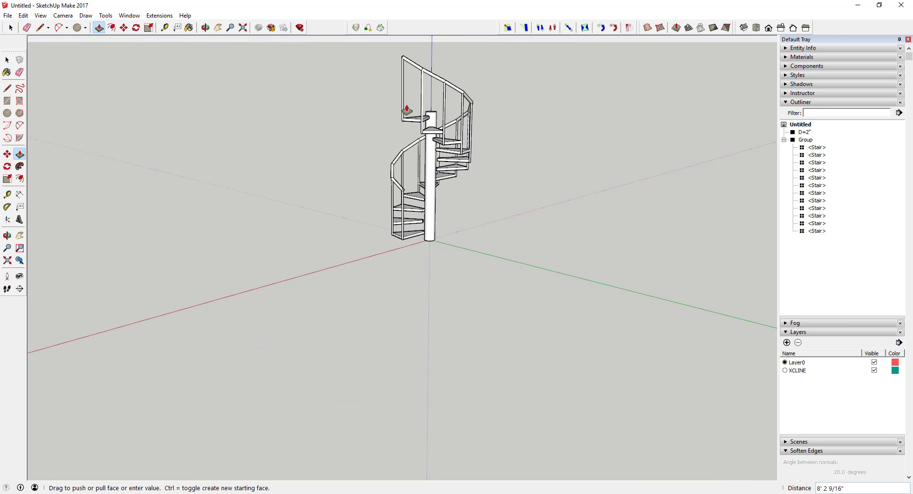
left_click(401, 62)
key("space")
Try to extend the Stair component's tread into the central column by pulling out its narrow inner end face
scroll(417, 209, "up", 5)
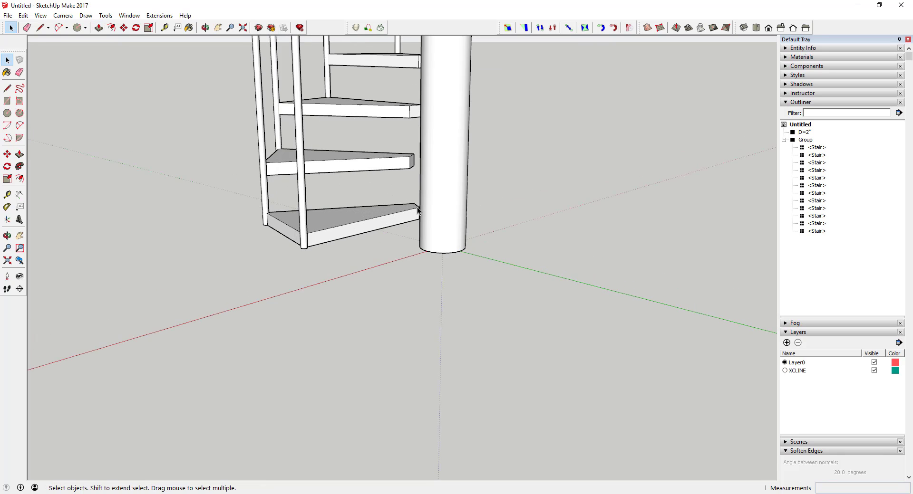
mouse_move(417, 209)
middle_mouse_down()
mouse_move(326, 225)
mouse_move(403, 215)
middle_mouse_up()
left_click(404, 215)
scroll(403, 215, "up", 3)
double_click(403, 215)
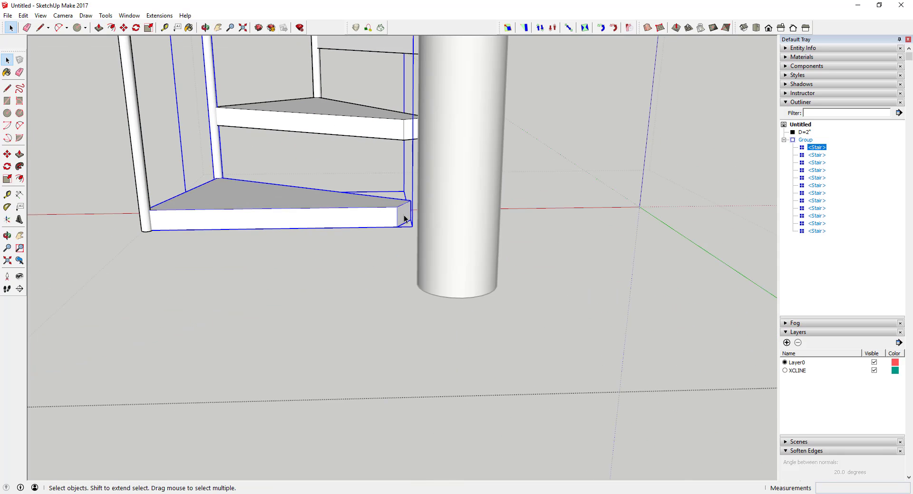
double_click(404, 215)
left_click(402, 218)
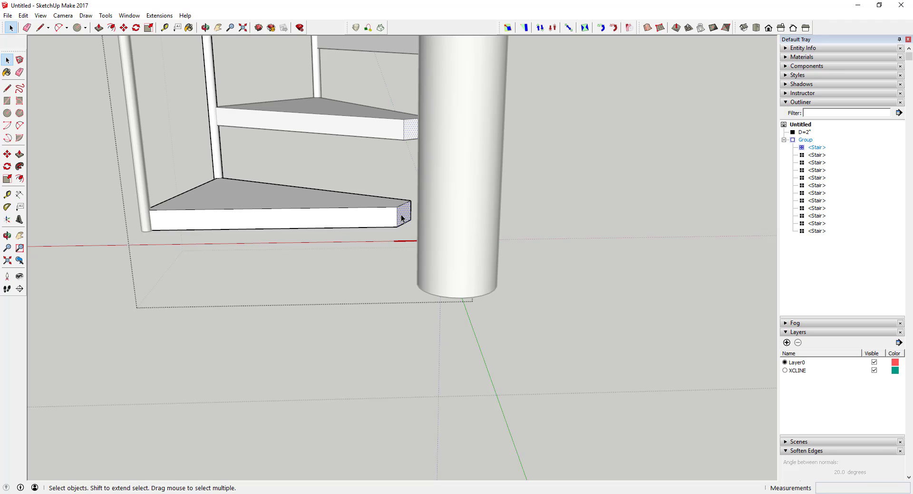
key("p")
left_click_drag(402, 218, 440, 279)
key("space")
middle_click_drag(442, 261, 589, 258)
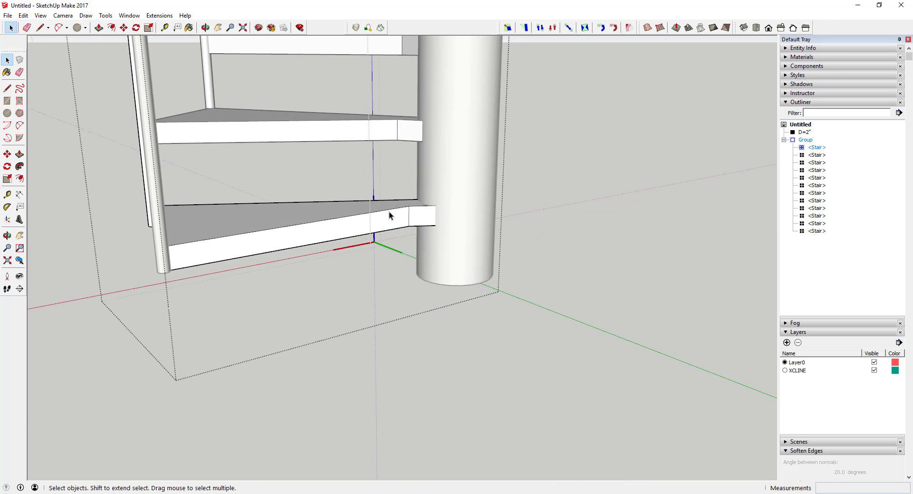
scroll(510, 252, "down", 3)
Draw lines continuing the bottom tread's top edges into the column and close them into a face inside the Stair component
scroll(449, 224, "up", 5)
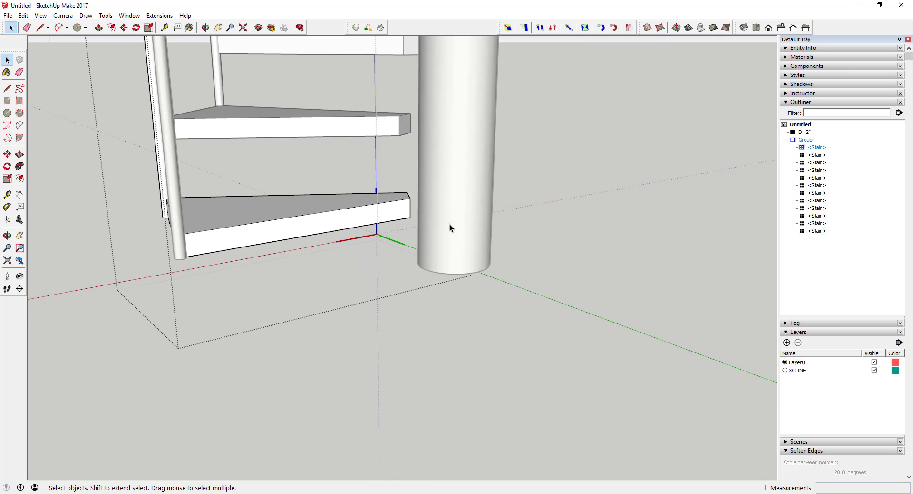
middle_click_drag(449, 224, 422, 221)
key("l")
left_click(407, 195)
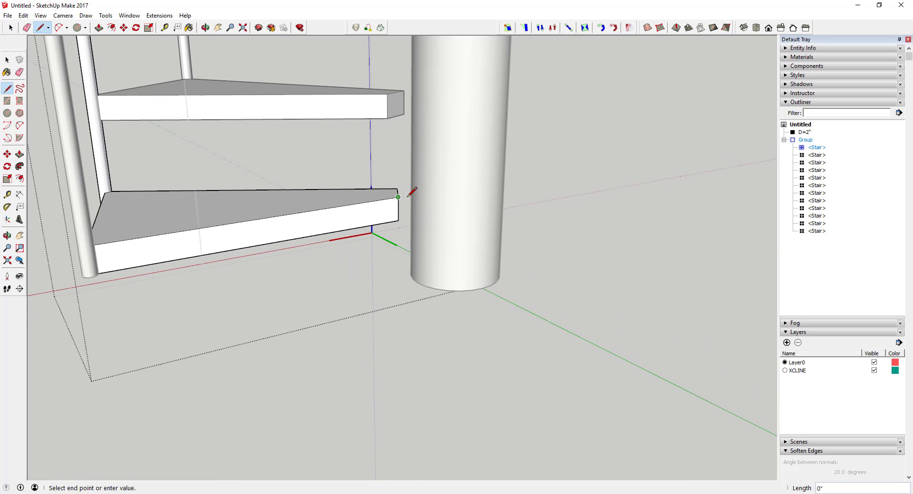
scroll(407, 194, "up", 2)
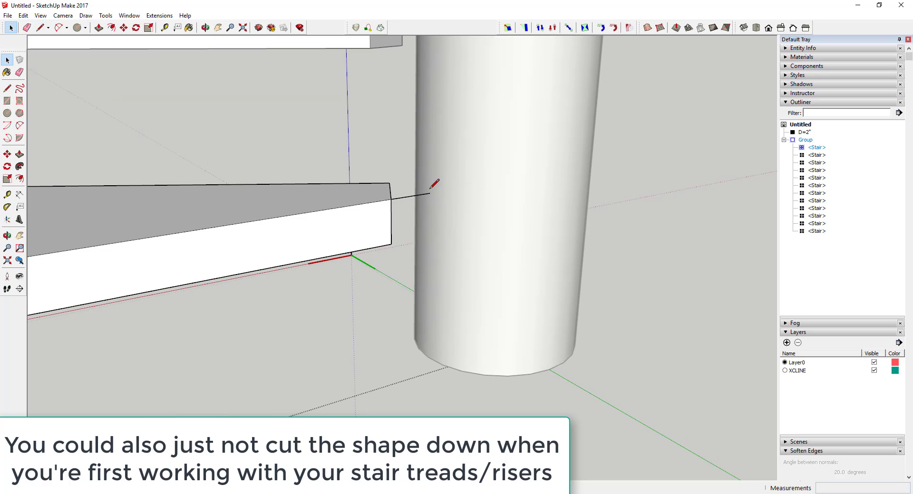
middle_click_drag(412, 180, 413, 206)
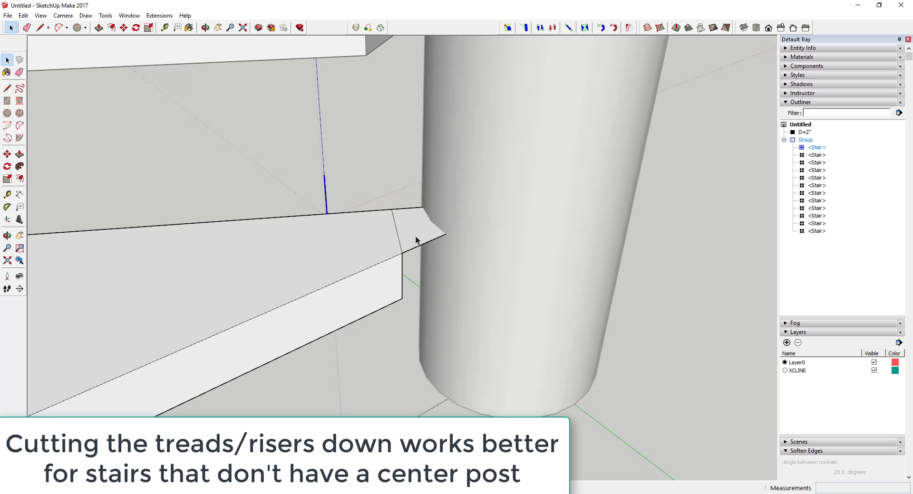
Extrude the added face down to the tread's thickness, erase the seam edges, and leave the Stair component
key("p")
left_click_drag(414, 252, 396, 293)
key("space")
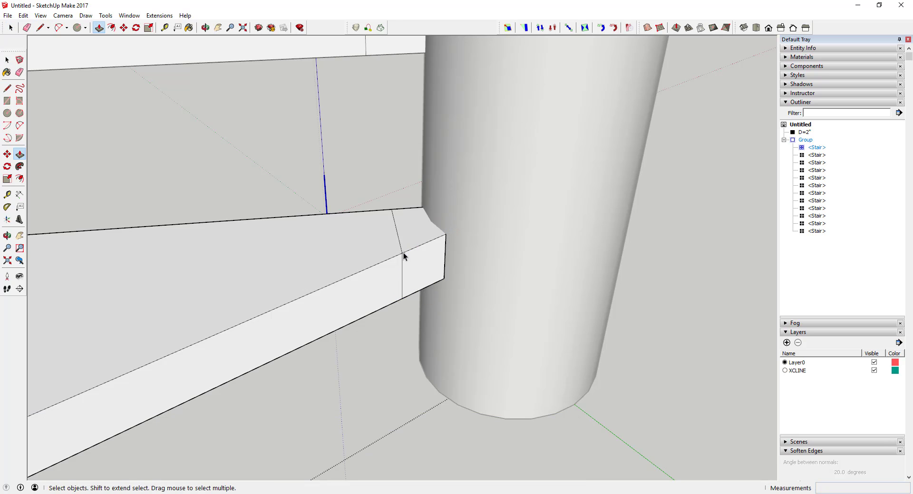
scroll(394, 268, "down", 10)
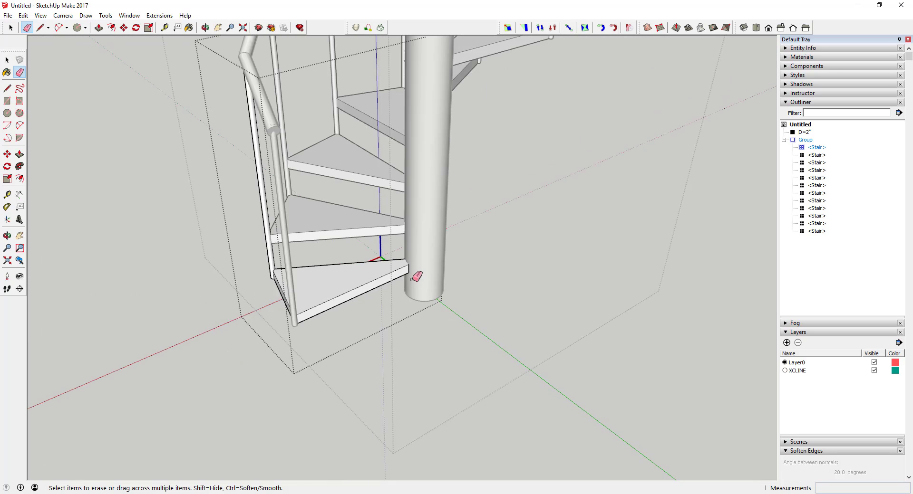
middle_click_drag(418, 275, 391, 205)
key("space")
Copy the stair group and handrail upward 7' 4" from the bottom corner post to the level of the top tread
scroll(402, 209, "down", 5)
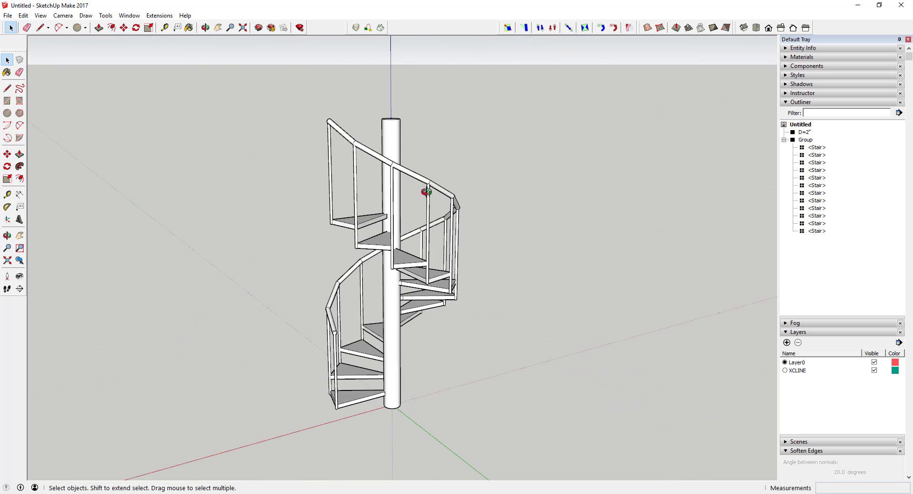
mouse_move(428, 183)
middle_mouse_down()
mouse_move(444, 173)
mouse_move(549, 174)
middle_mouse_up()
left_click(384, 406)
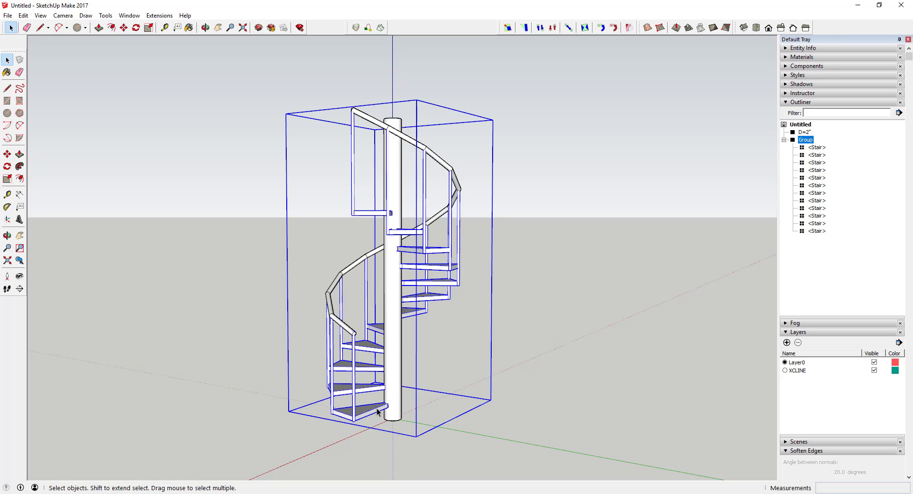
left_click(347, 333, "shift")
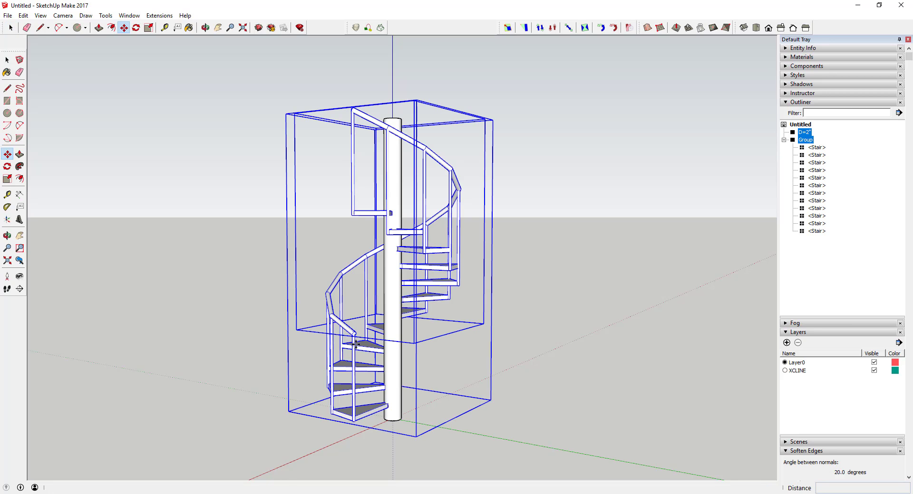
left_click(355, 399, "shift")
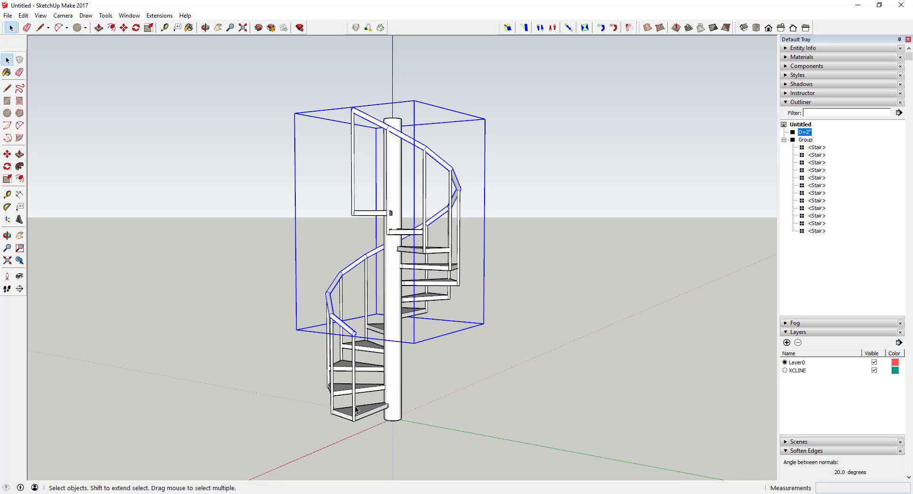
scroll(355, 396, "up", 5)
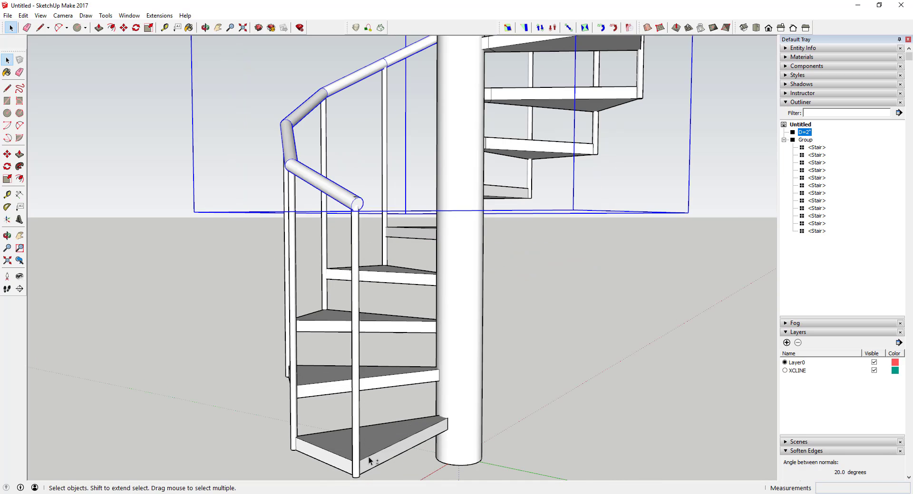
left_click(370, 461, "shift")
scroll(371, 450, "down", 2)
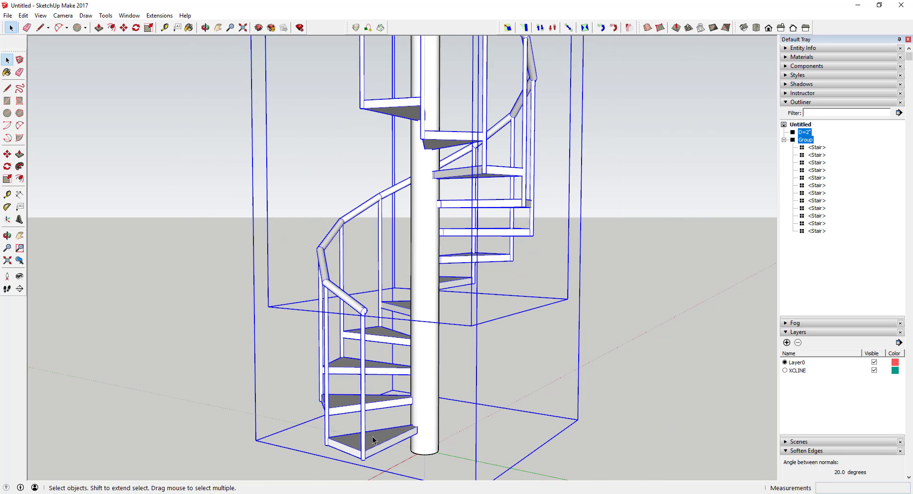
left_click(364, 461)
key("ctrl")
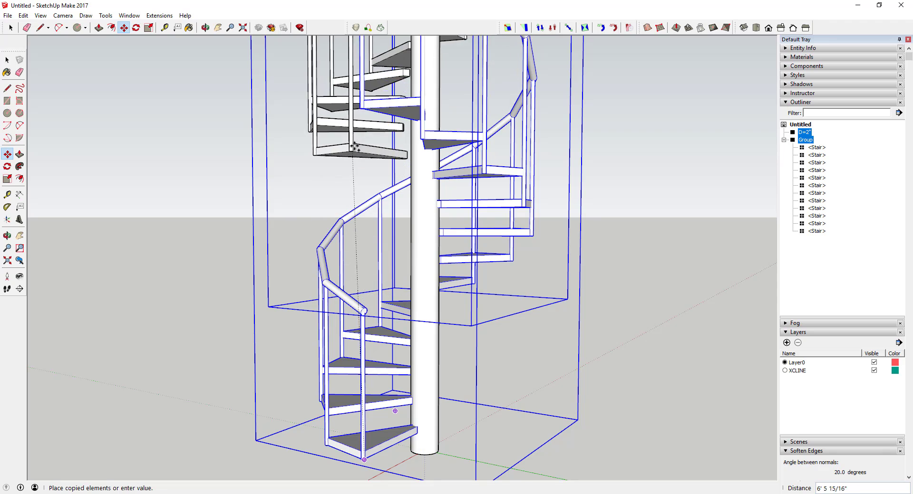
left_click(360, 110)
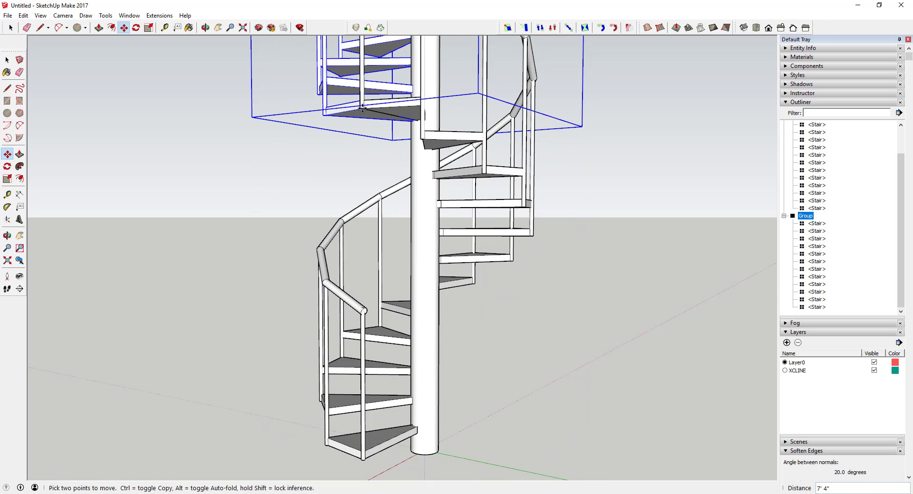
key("space")
Raise the copied stair group and handrail 4 11/16" so the second flight continues from the top tread
middle_click_drag(362, 109, 404, 162)
scroll(409, 179, "up", 3)
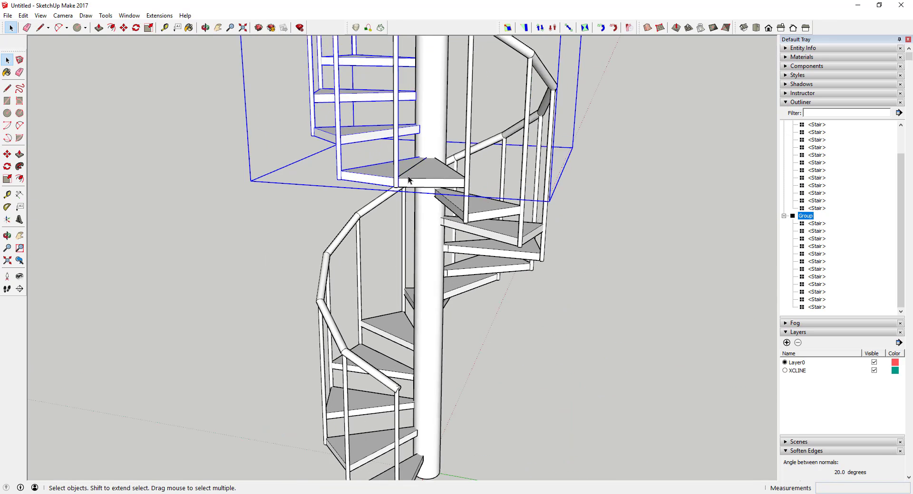
scroll(408, 179, "down", 5)
scroll(402, 138, "up", 4)
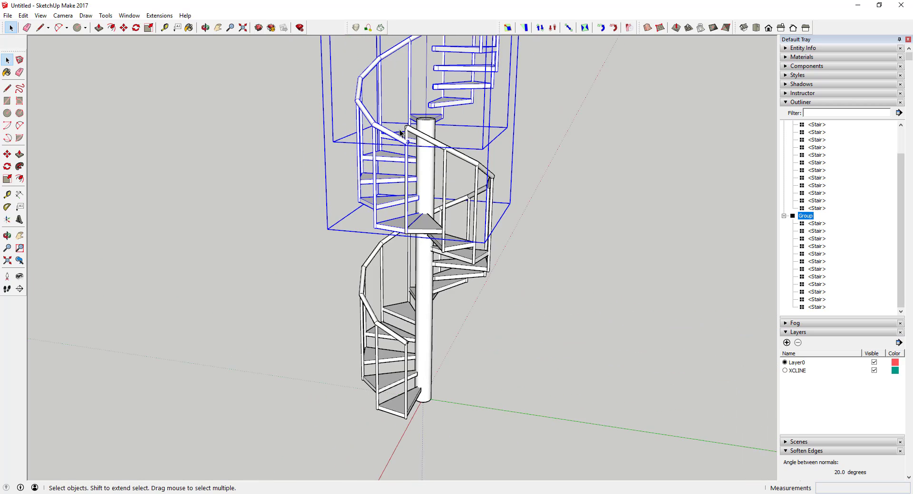
scroll(401, 133, "up", 6)
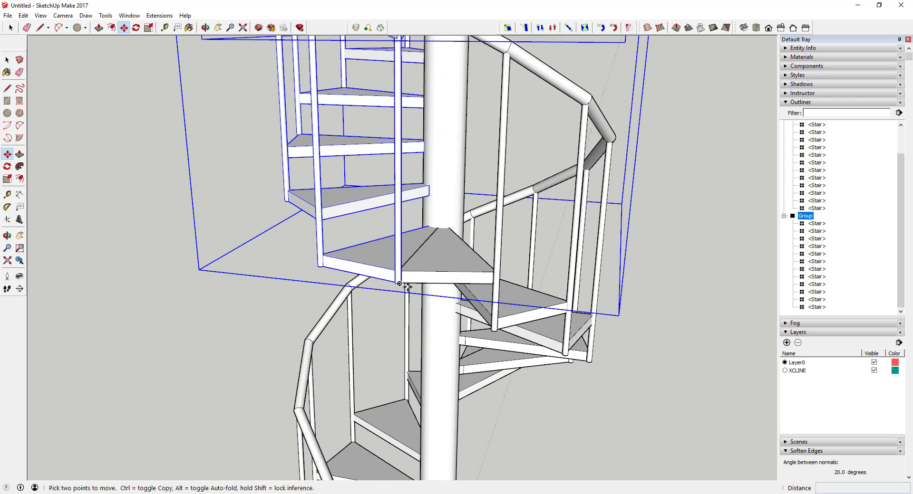
scroll(400, 284, "up", 1)
left_click(399, 274)
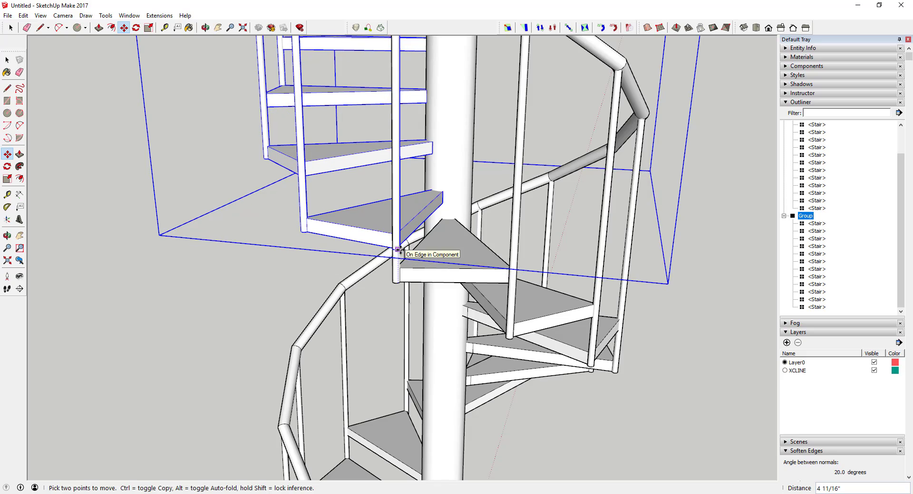
left_click(399, 251)
key("space")
Deselect the copied flight and examine how the two stacked flights, handrails and central column line up
scroll(408, 257, "down", 5)
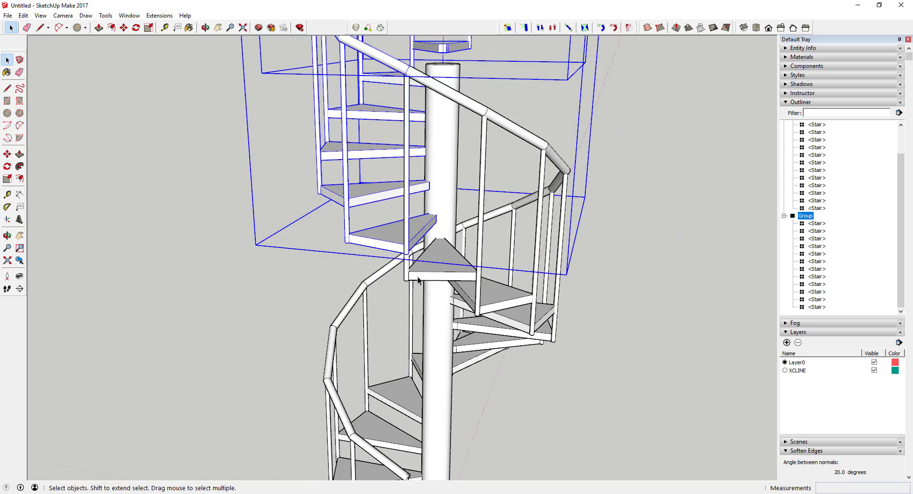
mouse_move(409, 257)
middle_mouse_down()
mouse_move(423, 277)
mouse_move(375, 179)
mouse_move(304, 171)
mouse_move(415, 244)
middle_mouse_up()
scroll(415, 245, "down", 3)
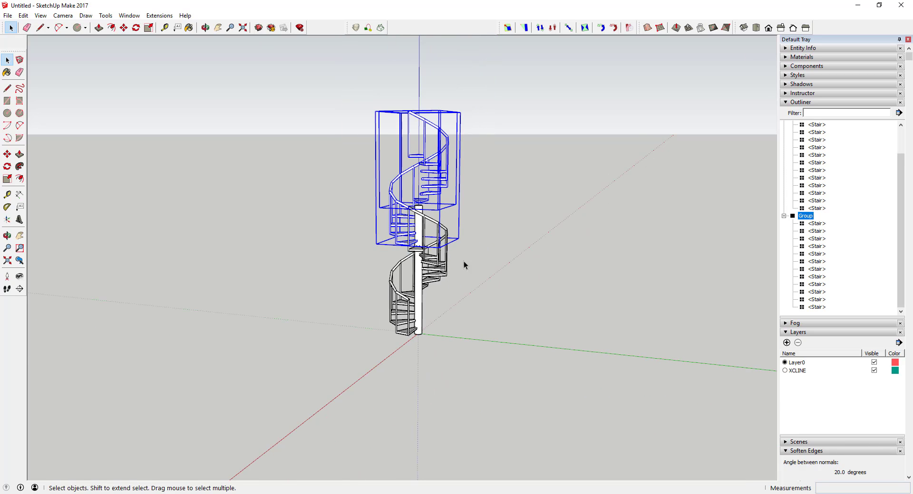
left_click(521, 265)
scroll(408, 241, "up", 6)
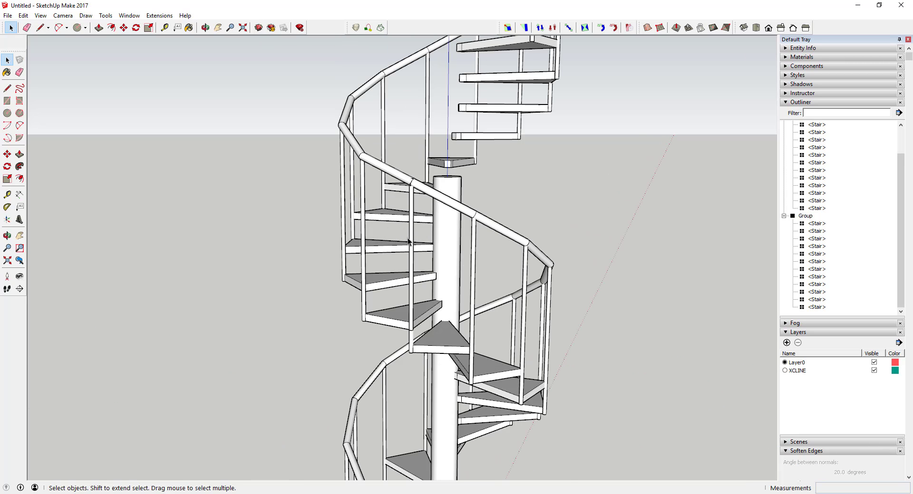
scroll(386, 175, "down", 6)
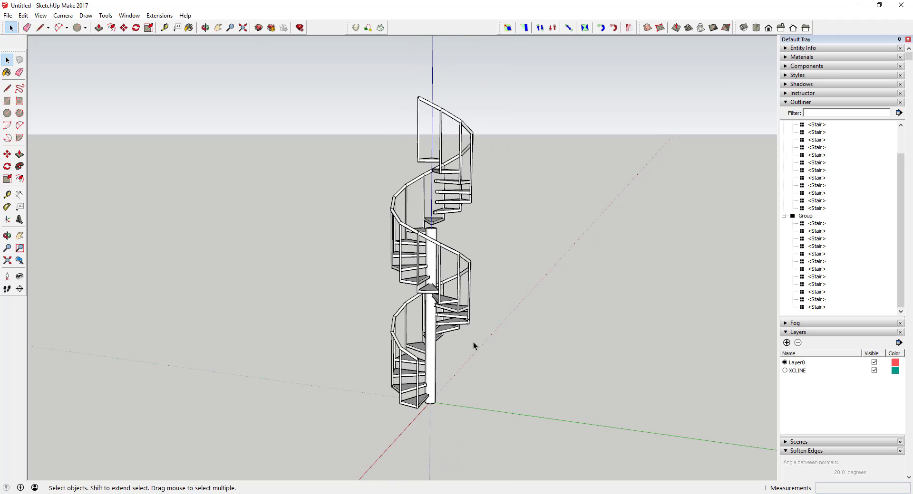
middle_click_drag(473, 347, 438, 379)
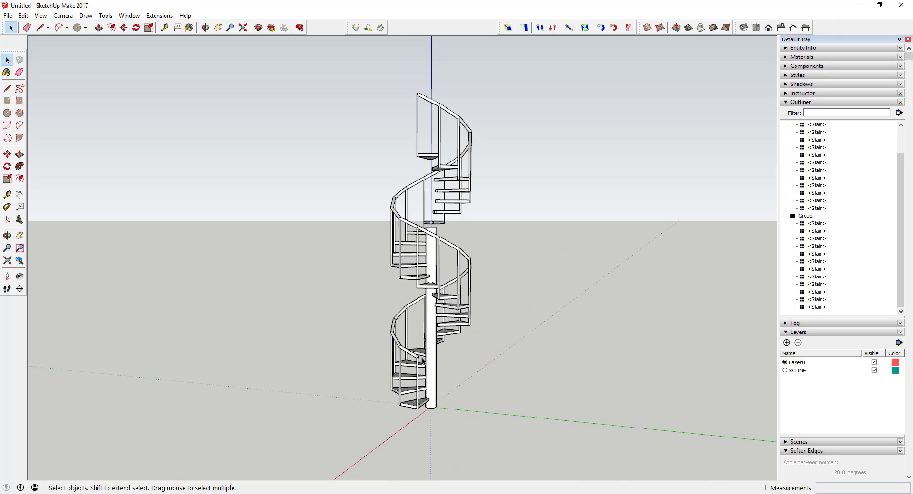
middle_click_drag(418, 413, 435, 299)
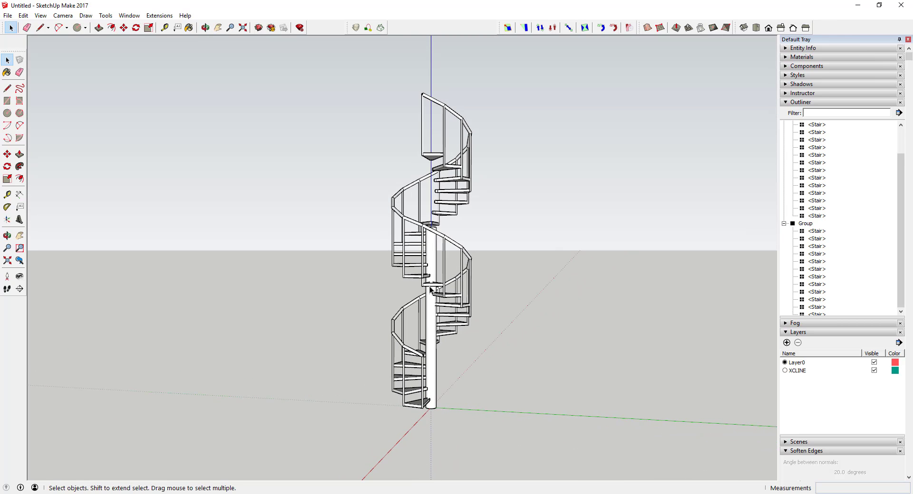
Remove the copied upper flight and its handrail, leaving the single staircase with its central column
left_click(428, 288)
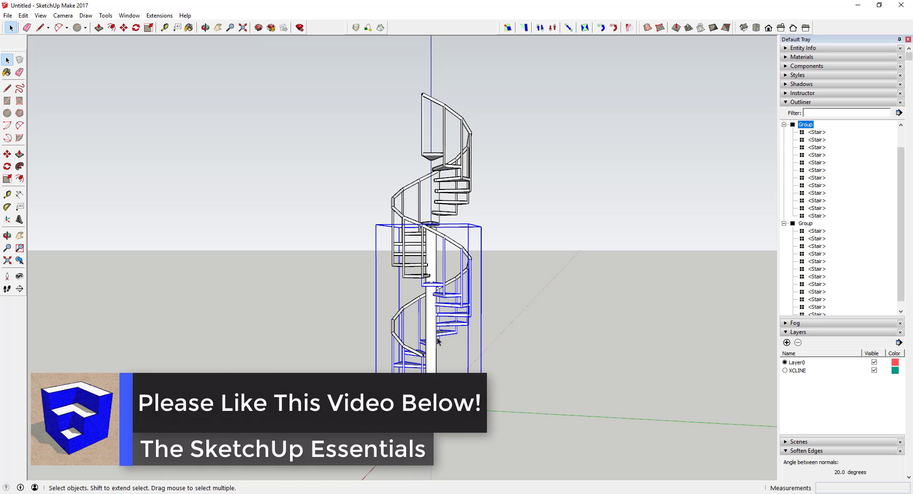
scroll(421, 139, "down", 3)
left_click(447, 163)
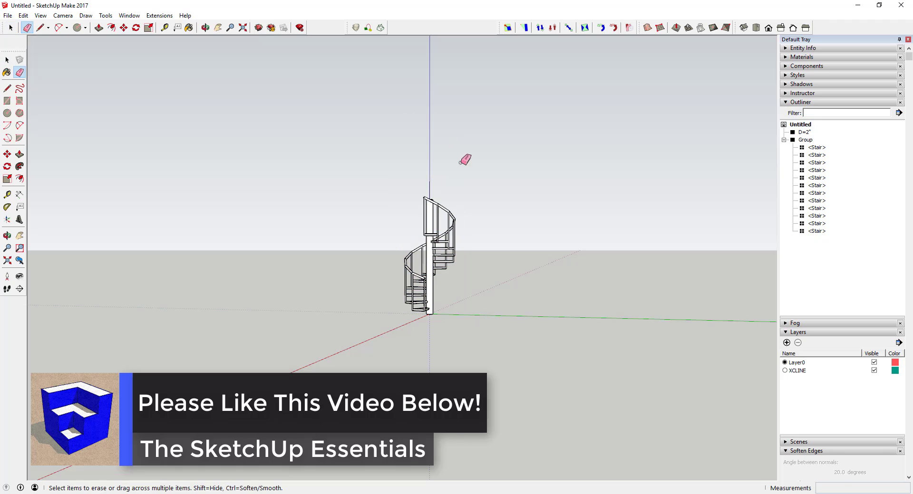
key("space")
middle_click_drag(466, 157, 460, 200)
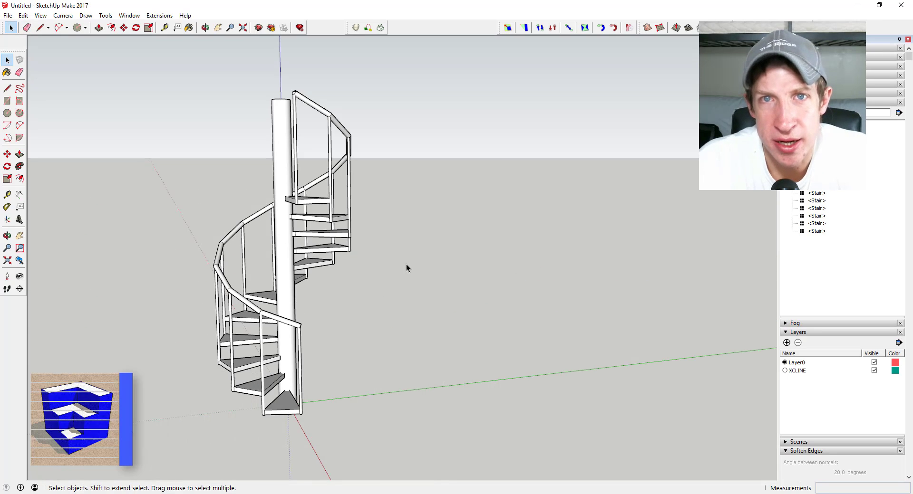